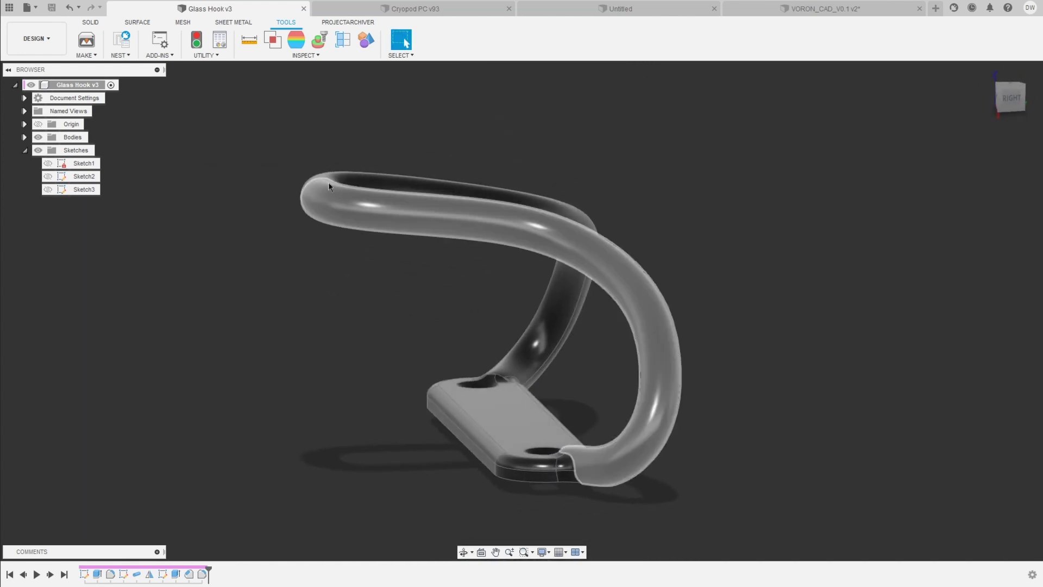
Examine the Glass Hook model and the Cryopod PC assembly from several angles.
{"action": "middle_click_drag", "start_coordinate": [552, 420], "coordinate": [360, 277], "text": "shift"}
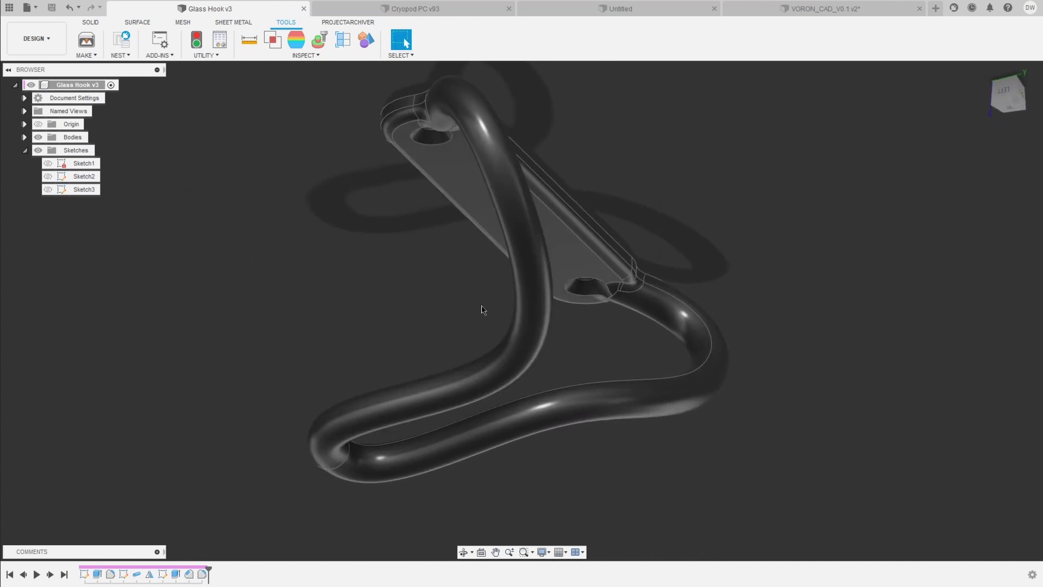
{"action": "left_click", "coordinate": [435, 8]}
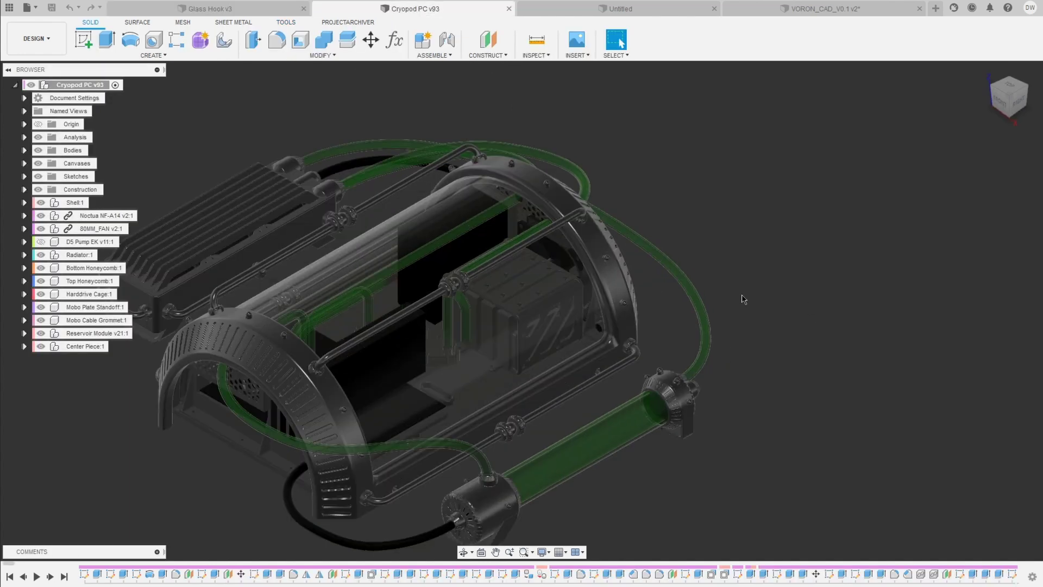
{"action": "scroll", "coordinate": [733, 296], "scroll_direction": "down", "scroll_amount": 2}
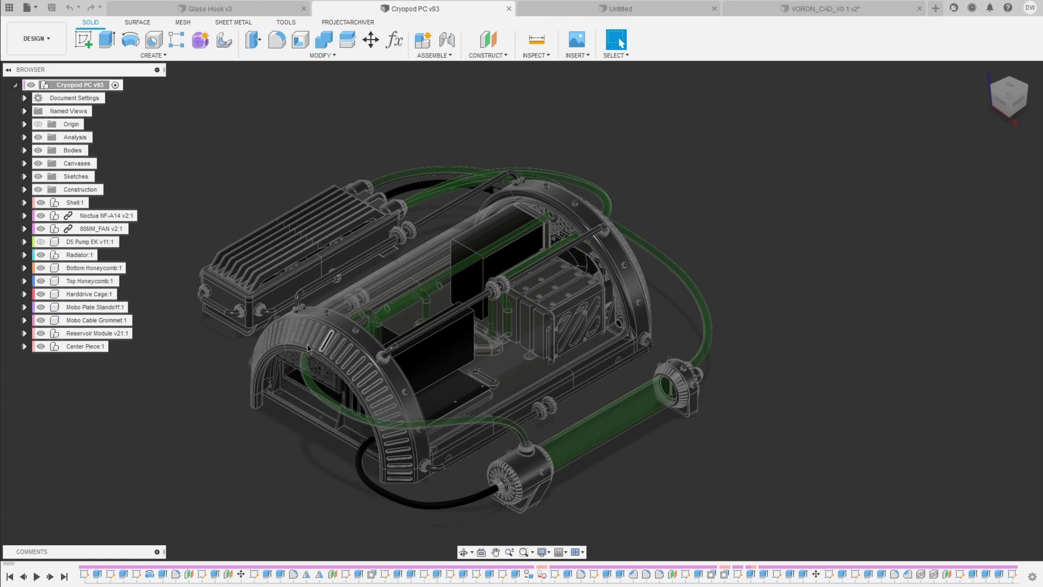
{"action": "middle_click_drag", "start_coordinate": [619, 467], "coordinate": [481, 435], "text": "shift"}
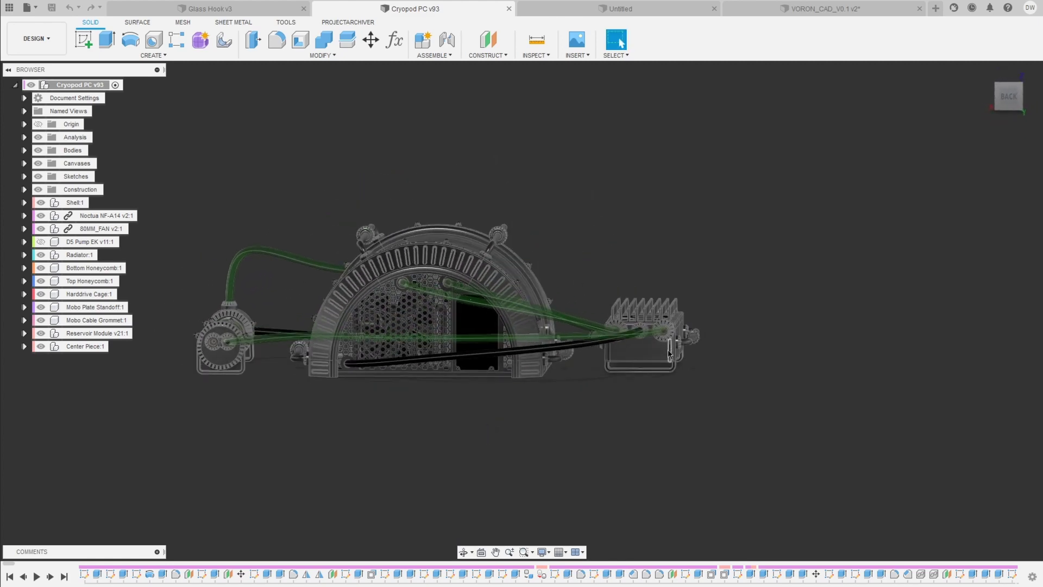
{"action": "middle_click_drag", "start_coordinate": [213, 451], "coordinate": [362, 470], "text": "shift"}
{"action": "scroll", "coordinate": [362, 471], "scroll_direction": "up", "scroll_amount": 2}
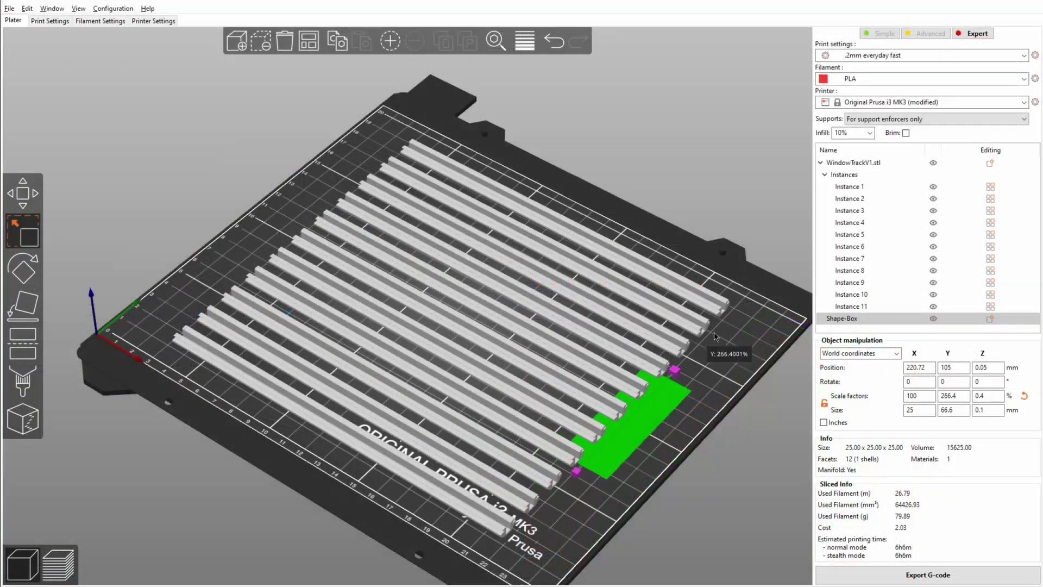
{"action": "left_click_drag", "start_coordinate": [698, 354], "coordinate": [790, 193]}
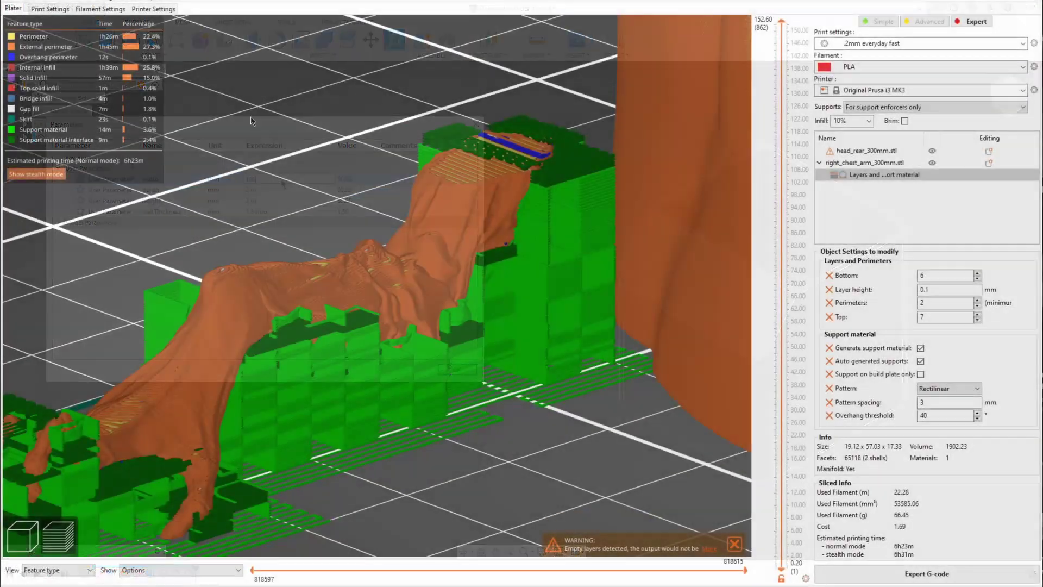
{"action": "left_click_drag", "start_coordinate": [195, 418], "coordinate": [303, 317]}
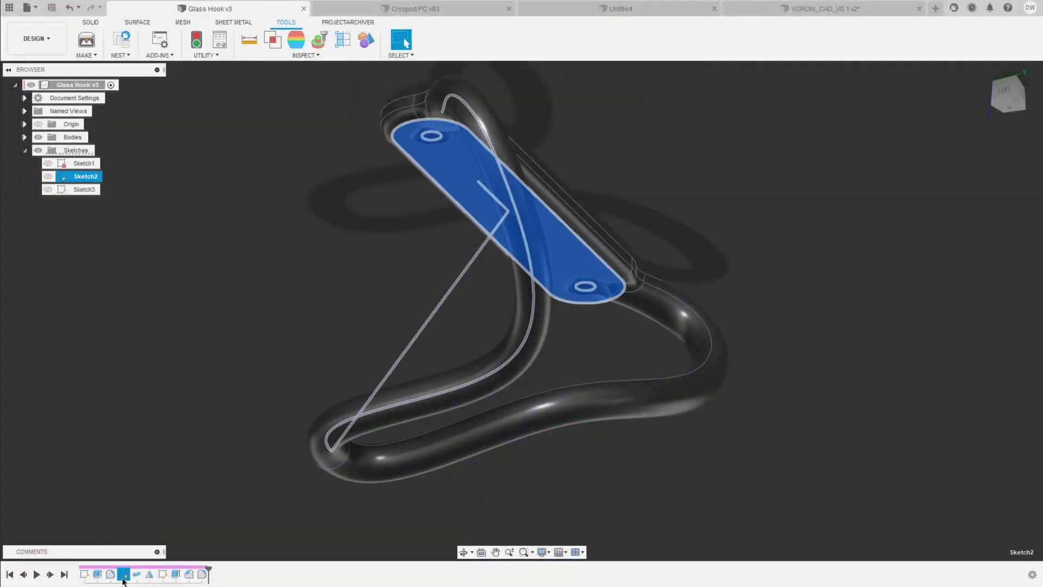
Open Sketch2 of the Glass Hook design for editing and inspect its 3D spline from several angles.
{"action": "scroll", "coordinate": [294, 90], "scroll_direction": "down", "scroll_amount": 1}
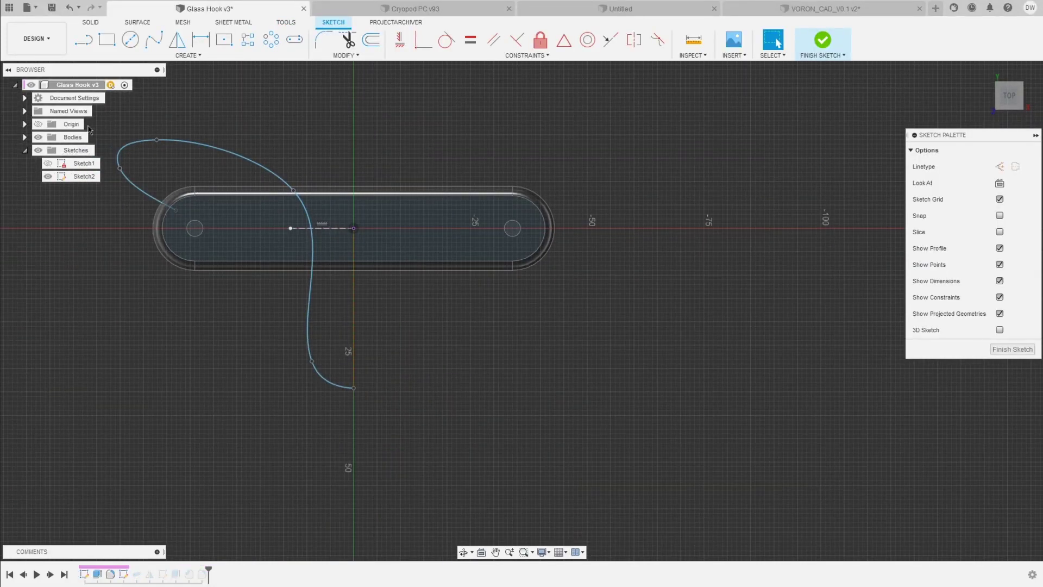
{"action": "middle_click_drag", "start_coordinate": [261, 394], "coordinate": [313, 261], "text": "shift"}
{"action": "left_click", "coordinate": [778, 44]}
{"action": "middle_click_drag", "start_coordinate": [326, 302], "coordinate": [415, 437]}
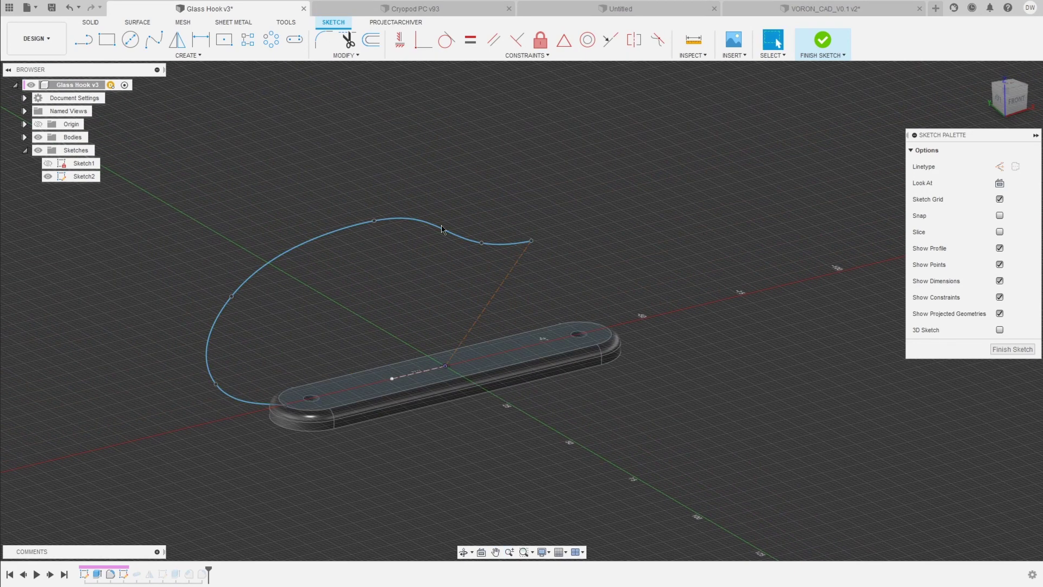
{"action": "middle_click_drag", "start_coordinate": [298, 292], "coordinate": [195, 372], "text": "shift"}
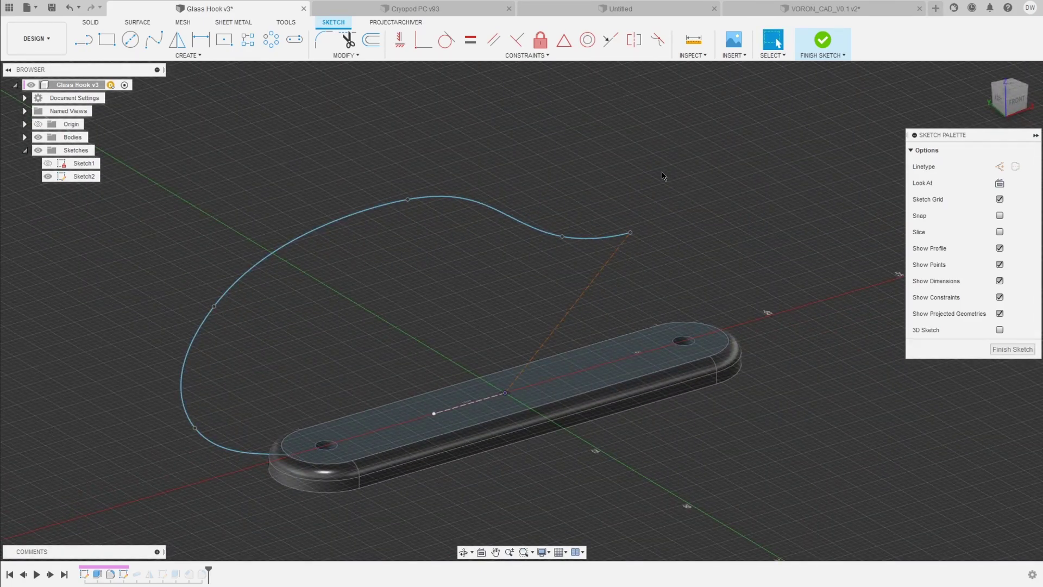
{"action": "middle_click_drag", "start_coordinate": [662, 176], "coordinate": [383, 316], "text": "shift"}
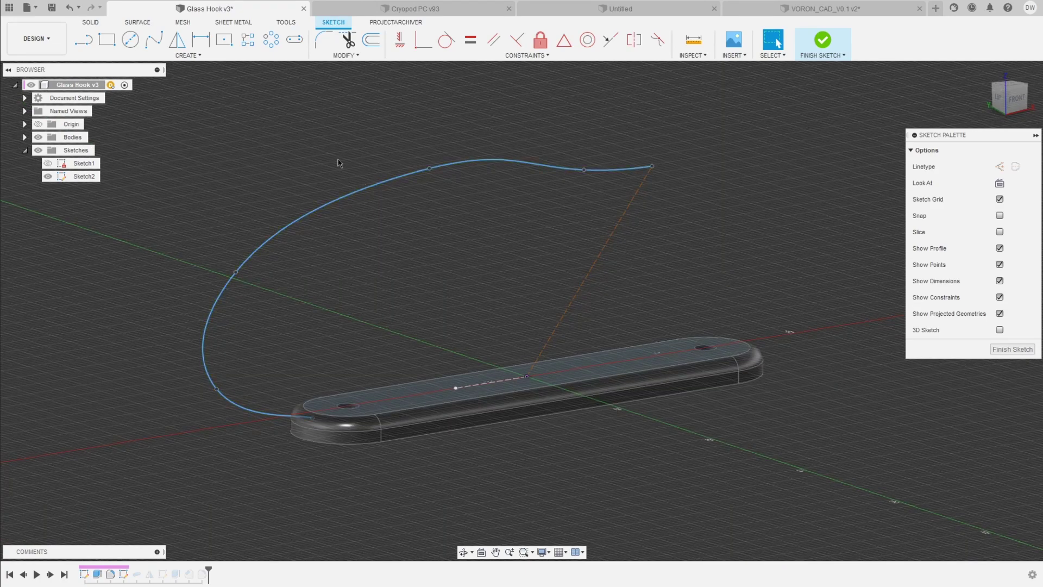
{"action": "mouse_move", "coordinate": [424, 282]}
{"action": "middle_mouse_down", "text": "shift"}
{"action": "mouse_move", "coordinate": [445, 263]}
{"action": "mouse_move", "coordinate": [398, 310]}
{"action": "mouse_move", "coordinate": [368, 309]}
{"action": "mouse_move", "coordinate": [403, 193]}
{"action": "mouse_move", "coordinate": [412, 247]}
{"action": "middle_mouse_up", "text": "shift"}
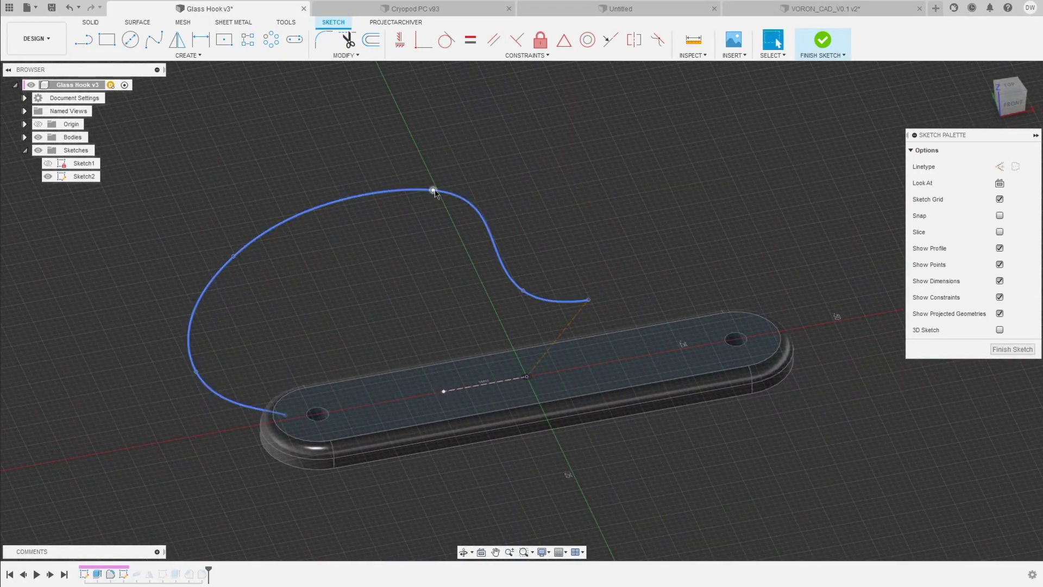
Select the fit point near the crest of the spline and examine its tangent handle from different angles.
{"action": "left_click", "coordinate": [434, 190]}
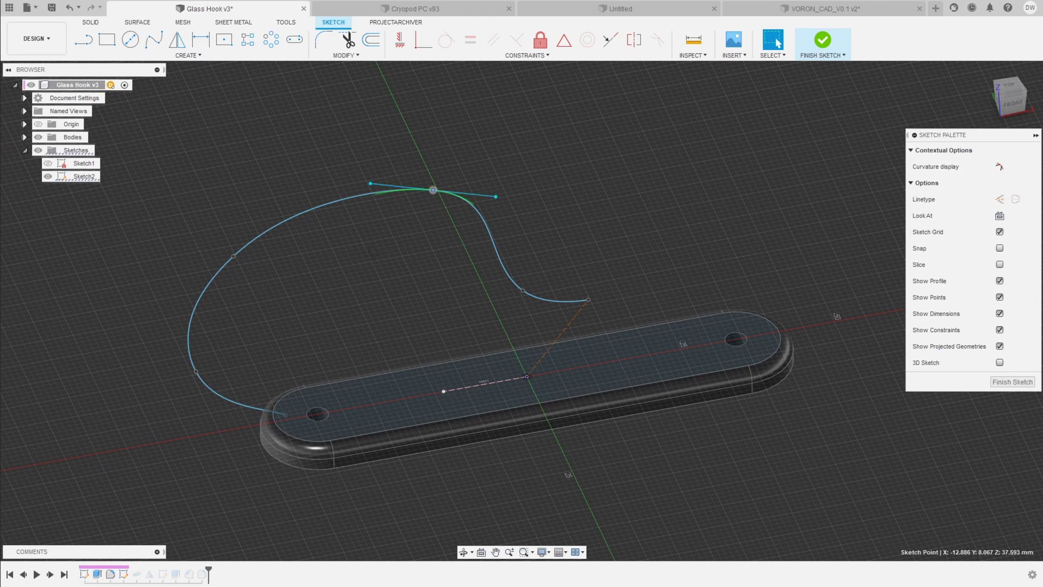
{"action": "mouse_move", "coordinate": [374, 252]}
{"action": "middle_mouse_down", "text": "shift"}
{"action": "mouse_move", "coordinate": [389, 182]}
{"action": "mouse_move", "coordinate": [478, 245]}
{"action": "middle_mouse_up", "text": "shift"}
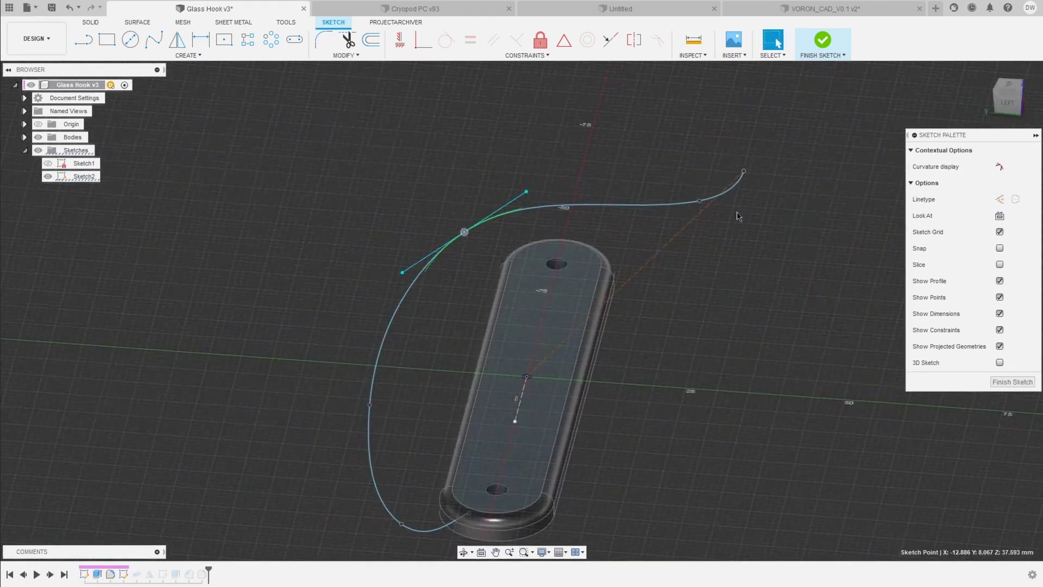
{"action": "scroll", "coordinate": [492, 195], "scroll_direction": "down", "scroll_amount": 3}
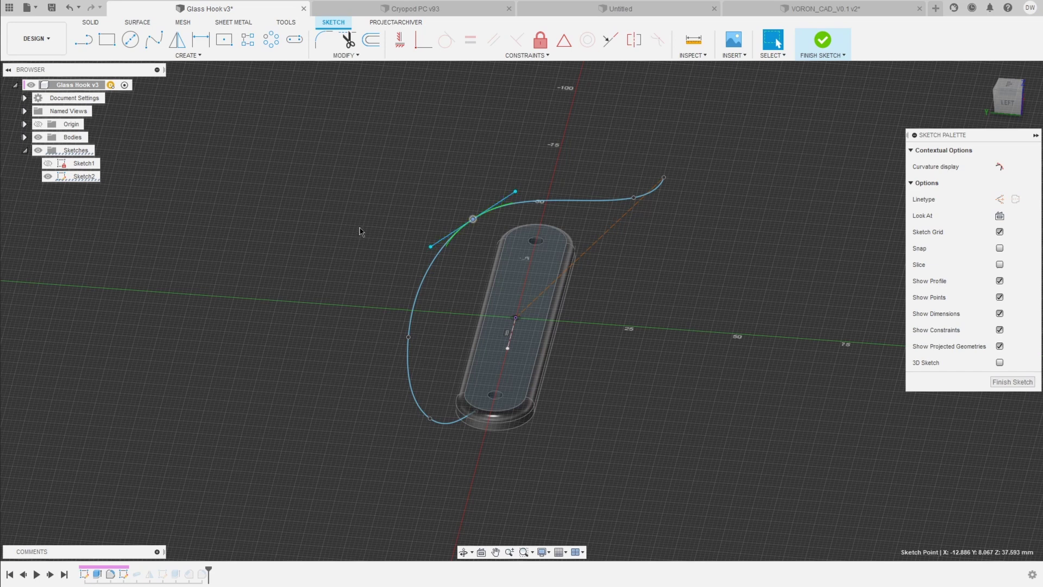
{"action": "scroll", "coordinate": [413, 222], "scroll_direction": "up", "scroll_amount": 2}
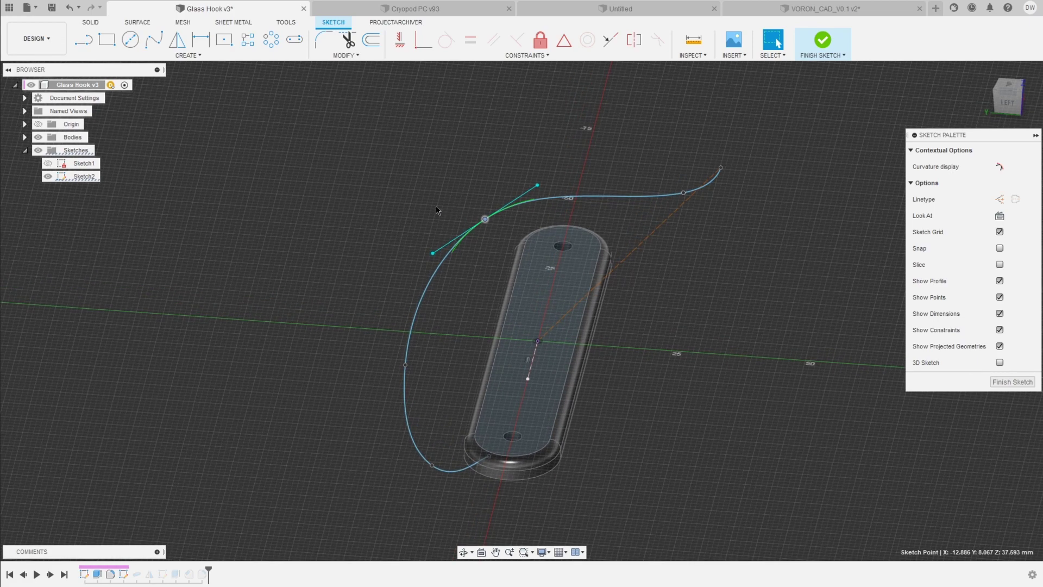
{"action": "middle_click_drag", "start_coordinate": [336, 320], "coordinate": [521, 203], "text": "shift"}
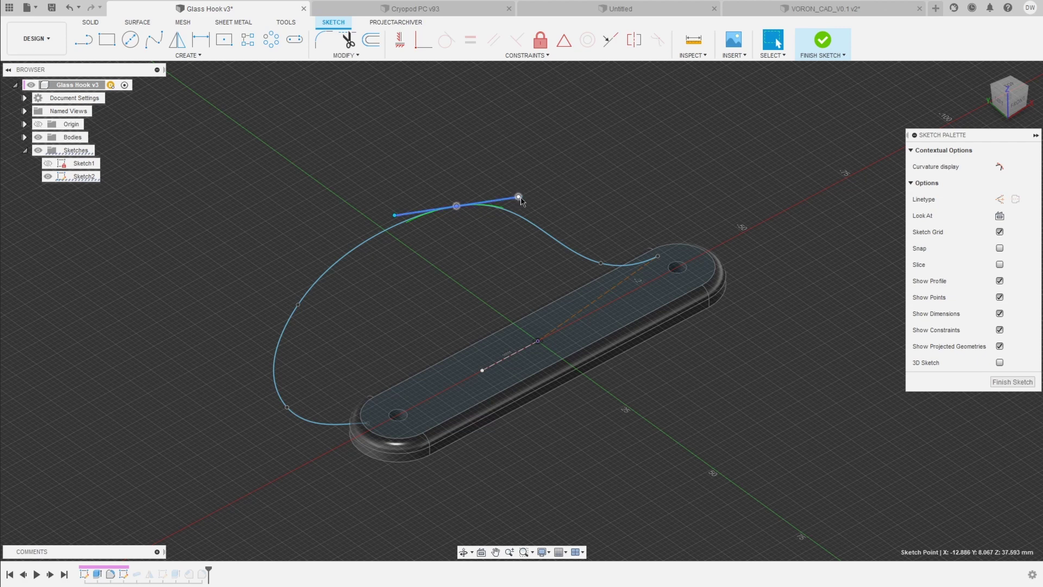
{"action": "scroll", "coordinate": [520, 201], "scroll_direction": "up", "scroll_amount": 4}
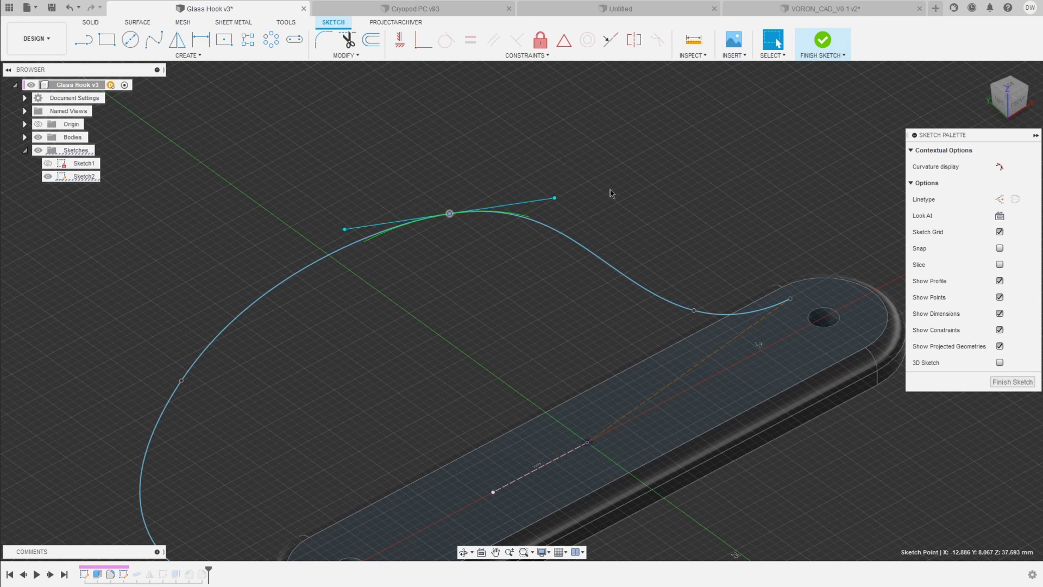
{"action": "scroll", "coordinate": [583, 187], "scroll_direction": "down", "scroll_amount": 4}
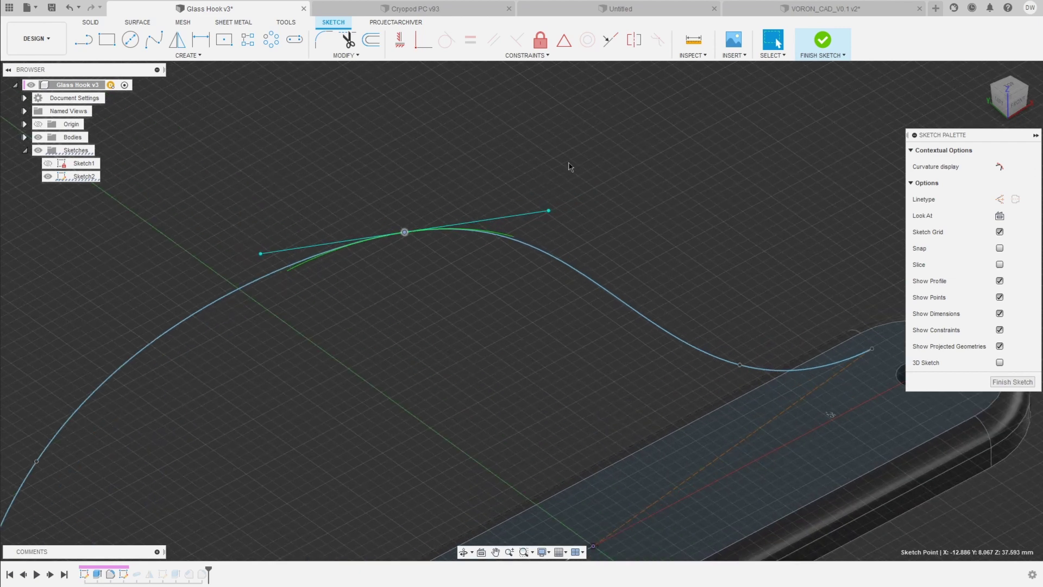
Move the end point of the crest's tangent handle about 2 mm up in Z and 1 mm along X with Move/Copy.
{"action": "key", "text": "Escape"}
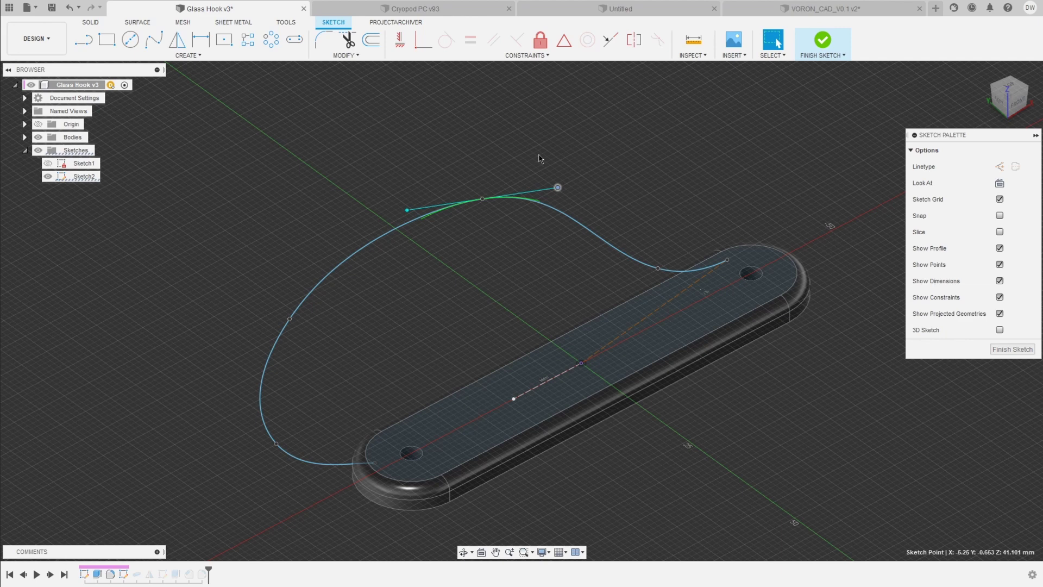
{"action": "key", "text": "m"}
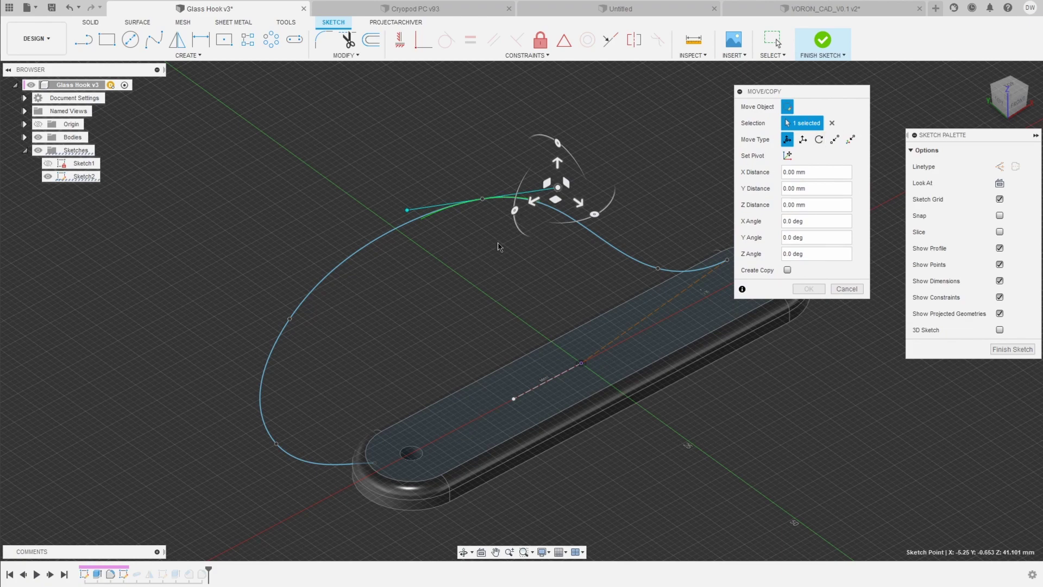
{"action": "scroll", "coordinate": [498, 248], "scroll_direction": "up", "scroll_amount": 1}
{"action": "mouse_move", "coordinate": [487, 309]}
{"action": "middle_mouse_down", "text": "shift"}
{"action": "mouse_move", "coordinate": [537, 289]}
{"action": "mouse_move", "coordinate": [525, 302]}
{"action": "mouse_move", "coordinate": [494, 305]}
{"action": "middle_mouse_up", "text": "shift"}
{"action": "scroll", "coordinate": [565, 187], "scroll_direction": "up", "scroll_amount": 2}
{"action": "mouse_move", "coordinate": [569, 190]}
{"action": "left_mouse_down"}
{"action": "mouse_move", "coordinate": [538, 121]}
{"action": "mouse_move", "coordinate": [565, 163]}
{"action": "mouse_move", "coordinate": [566, 233]}
{"action": "mouse_move", "coordinate": [554, 179]}
{"action": "left_mouse_up"}
{"action": "mouse_move", "coordinate": [557, 223]}
{"action": "left_mouse_down"}
{"action": "mouse_move", "coordinate": [589, 191]}
{"action": "mouse_move", "coordinate": [539, 241]}
{"action": "mouse_move", "coordinate": [549, 230]}
{"action": "left_mouse_up"}
{"action": "scroll", "coordinate": [545, 222], "scroll_direction": "down", "scroll_amount": 2}
{"action": "middle_click_drag", "start_coordinate": [544, 223], "coordinate": [584, 315], "text": "shift"}
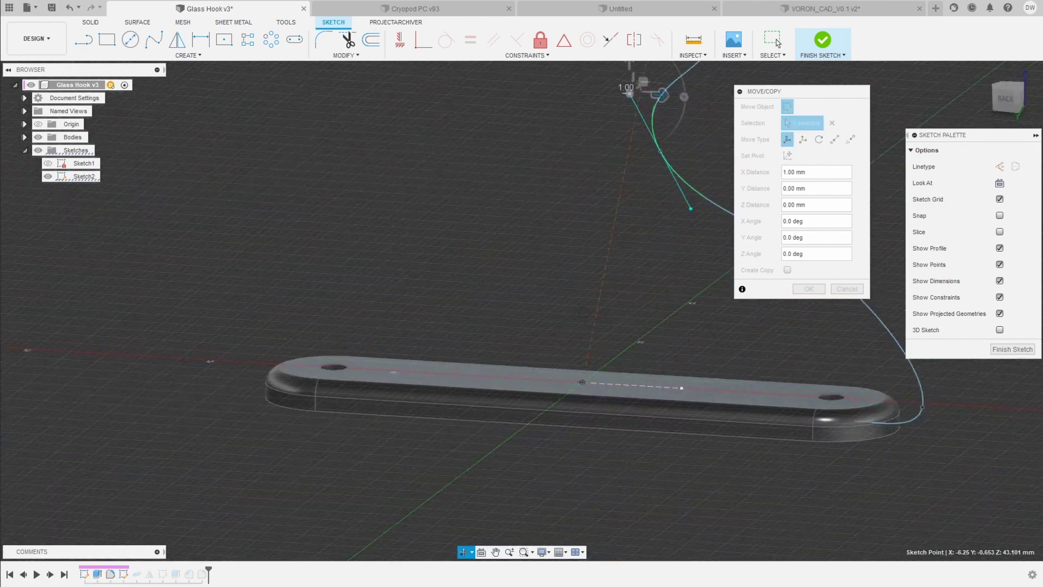
Shift the tangent handle's end point within the XZ plane to move distances of 1.985 mm in X and -1.528 mm in Z.
{"action": "mouse_move", "coordinate": [445, 288]}
{"action": "middle_mouse_down", "text": "shift"}
{"action": "mouse_move", "coordinate": [465, 364]}
{"action": "mouse_move", "coordinate": [509, 353]}
{"action": "middle_mouse_up", "text": "shift"}
{"action": "scroll", "coordinate": [516, 326], "scroll_direction": "up", "scroll_amount": 1}
{"action": "scroll", "coordinate": [503, 309], "scroll_direction": "down", "scroll_amount": 3}
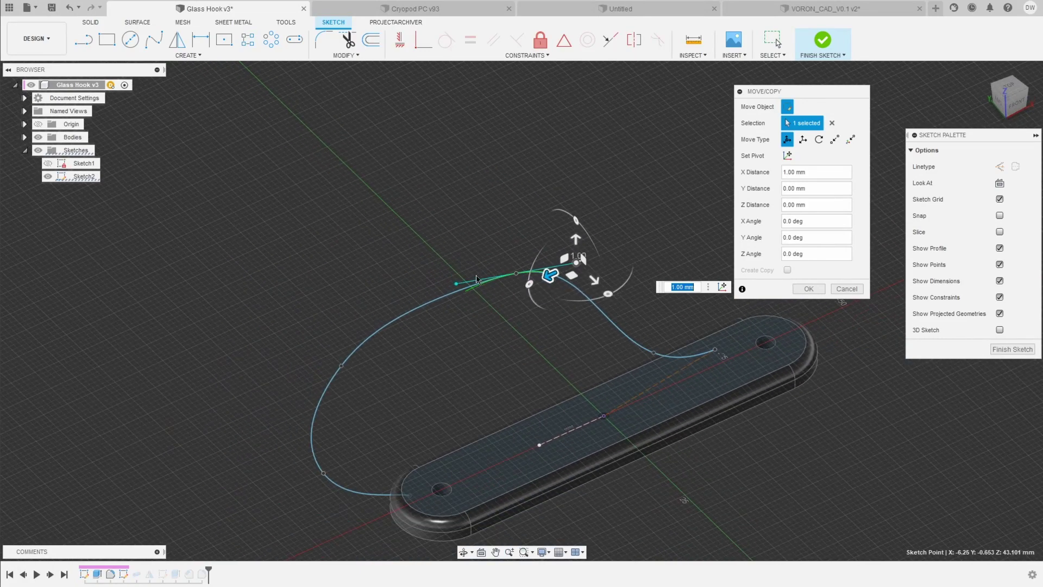
{"action": "mouse_move", "coordinate": [477, 307]}
{"action": "middle_mouse_down", "text": "shift"}
{"action": "mouse_move", "coordinate": [478, 212]}
{"action": "mouse_move", "coordinate": [479, 326]}
{"action": "mouse_move", "coordinate": [485, 317]}
{"action": "middle_mouse_up", "text": "shift"}
{"action": "scroll", "coordinate": [546, 272], "scroll_direction": "up", "scroll_amount": 3}
{"action": "middle_click_drag", "start_coordinate": [561, 433], "coordinate": [546, 380], "text": "shift"}
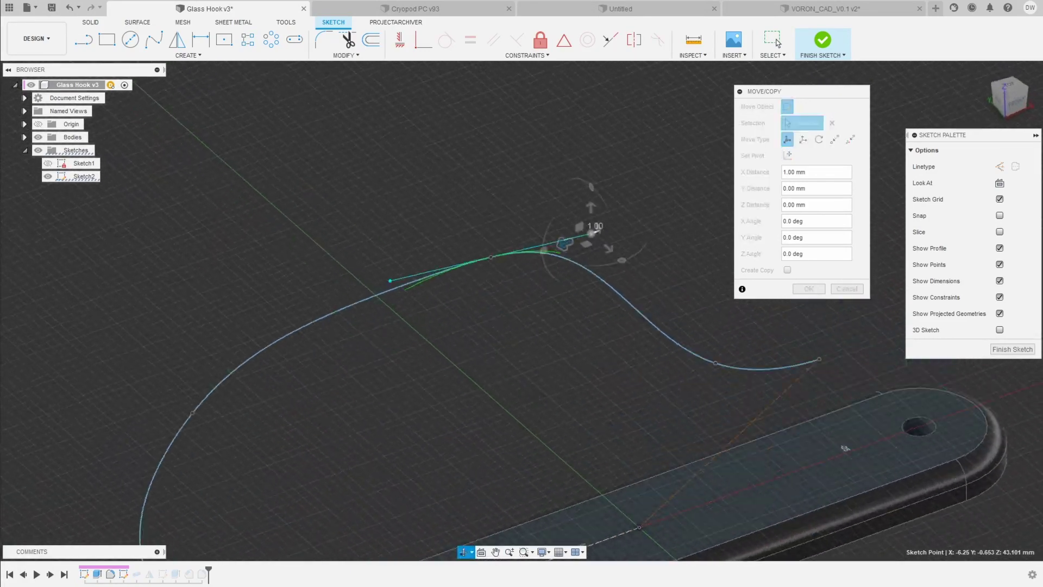
{"action": "middle_click_drag", "start_coordinate": [600, 233], "coordinate": [547, 196], "text": "shift"}
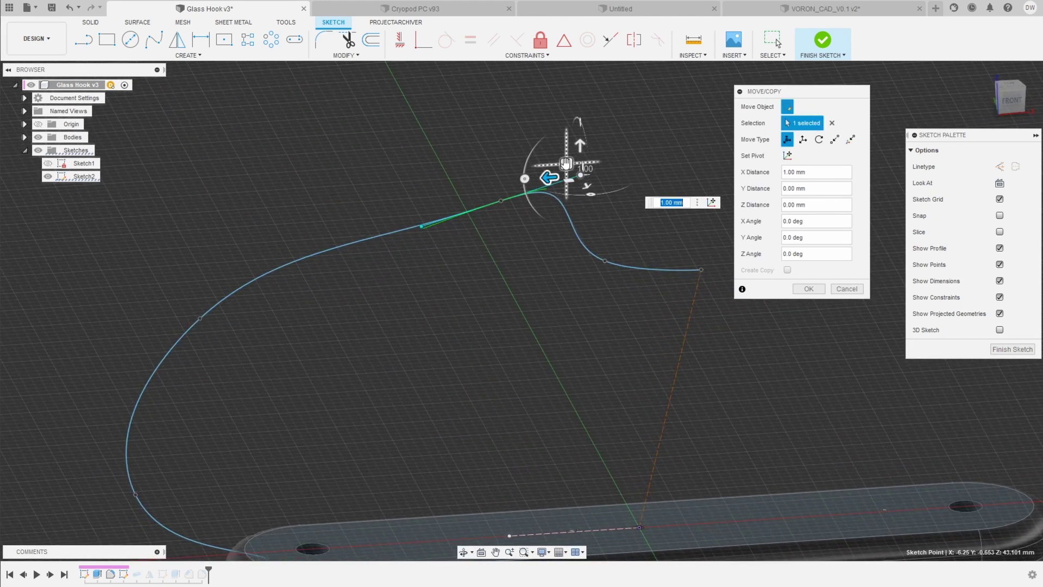
{"action": "mouse_move", "coordinate": [566, 163]}
{"action": "left_mouse_down"}
{"action": "mouse_move", "coordinate": [549, 133]}
{"action": "mouse_move", "coordinate": [528, 178]}
{"action": "mouse_move", "coordinate": [545, 189]}
{"action": "mouse_move", "coordinate": [552, 170]}
{"action": "mouse_move", "coordinate": [533, 184]}
{"action": "mouse_move", "coordinate": [547, 177]}
{"action": "left_mouse_up"}
{"action": "middle_click_drag", "start_coordinate": [547, 177], "coordinate": [526, 335], "text": "shift"}
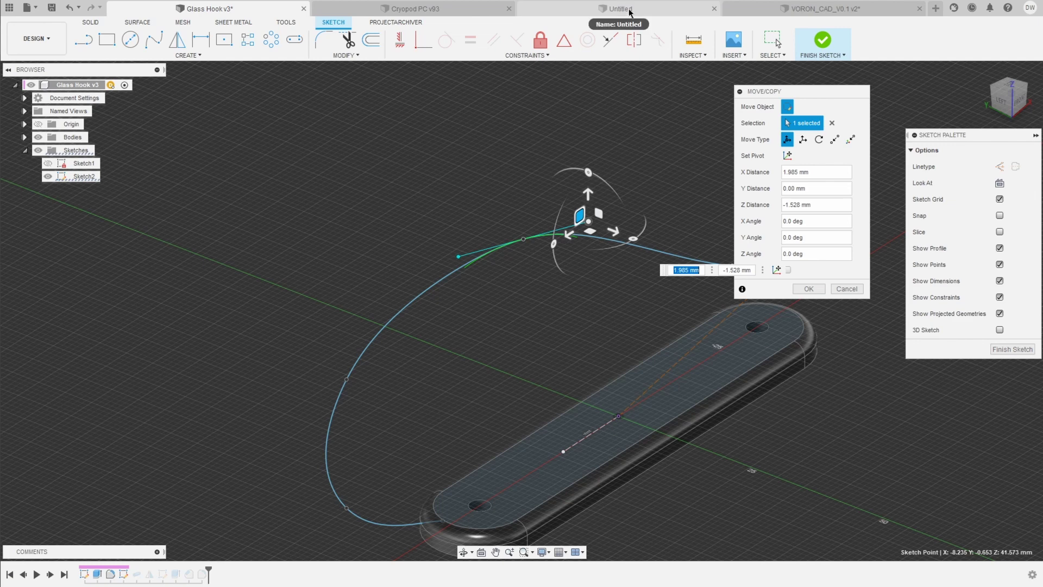
{"action": "scroll", "coordinate": [599, 292], "scroll_direction": "down", "scroll_amount": 2}
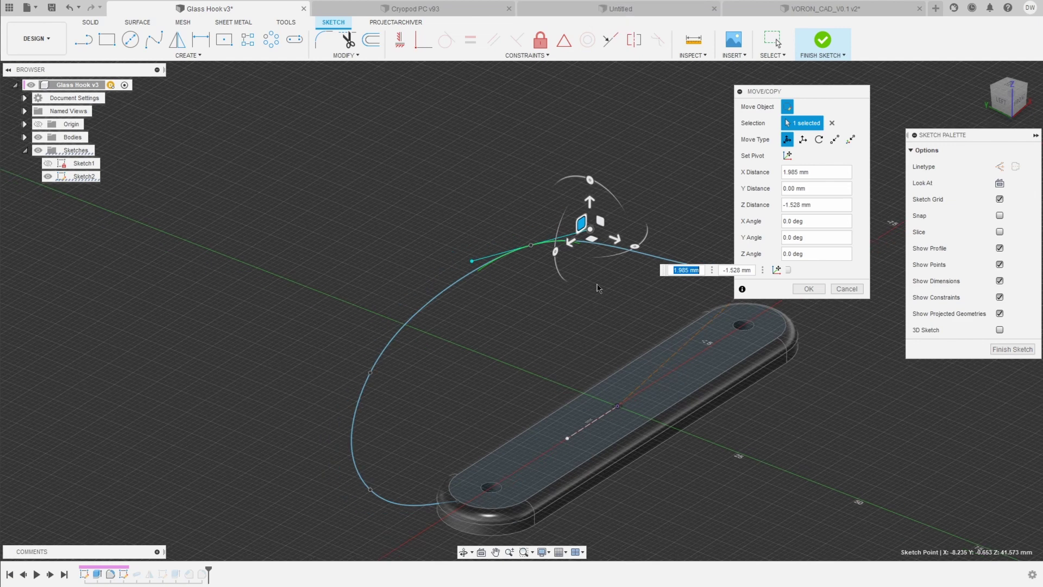
Switch to the Untitled design and start a new sketch on the horizontal XY plane.
{"action": "left_click", "coordinate": [566, 9]}
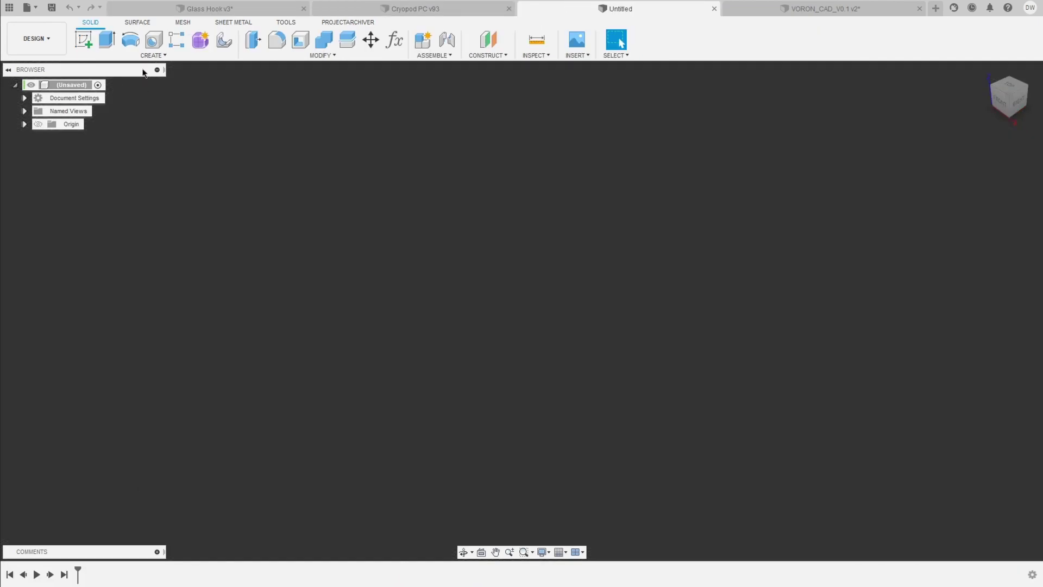
{"action": "left_click", "coordinate": [84, 41]}
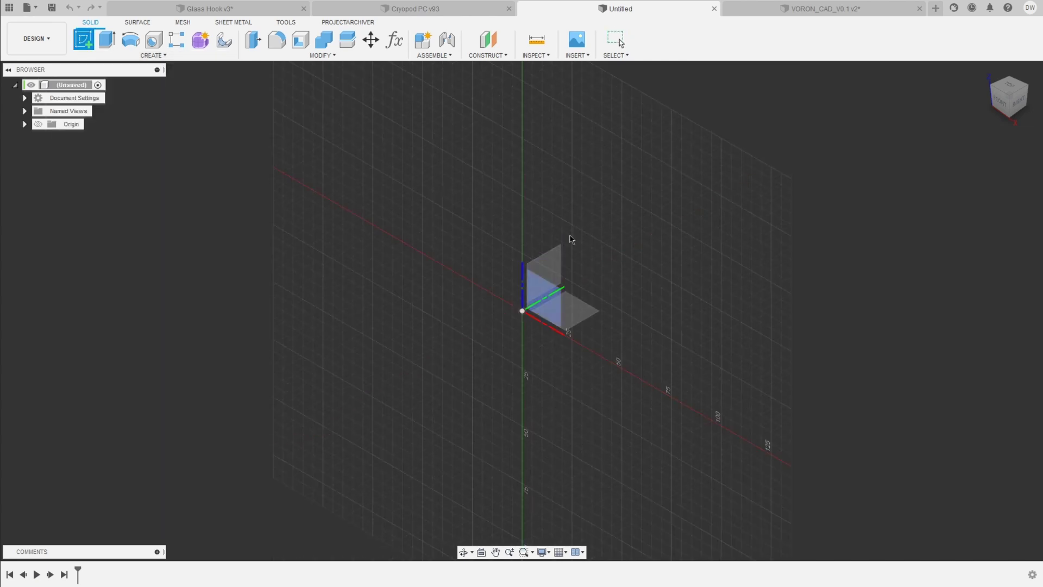
{"action": "left_click", "coordinate": [566, 310]}
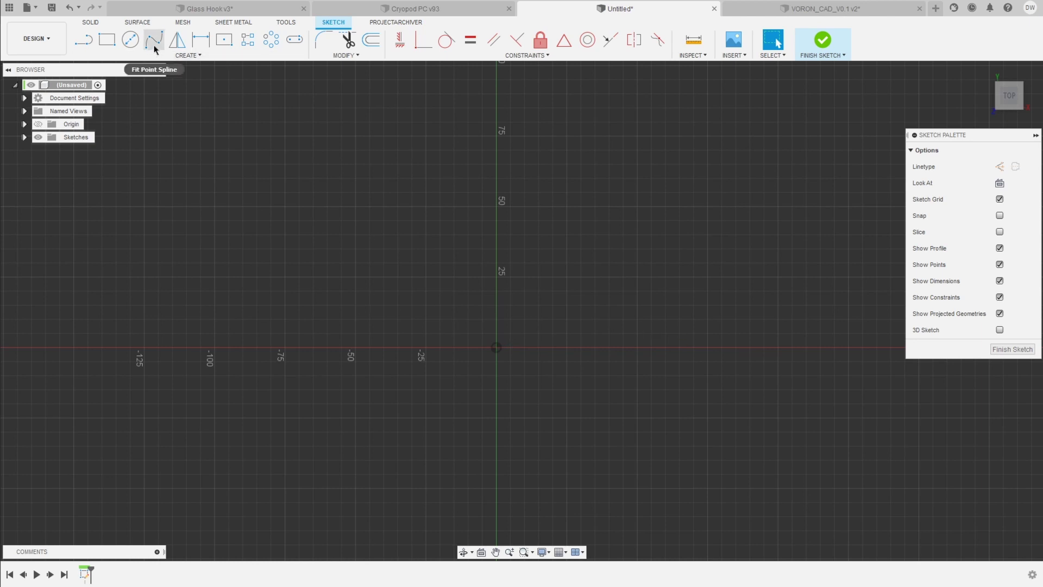
Draw an L-shaped pair of lines from the origin, running horizontally along the positive X axis and then vertically upward.
{"action": "key", "text": "l"}
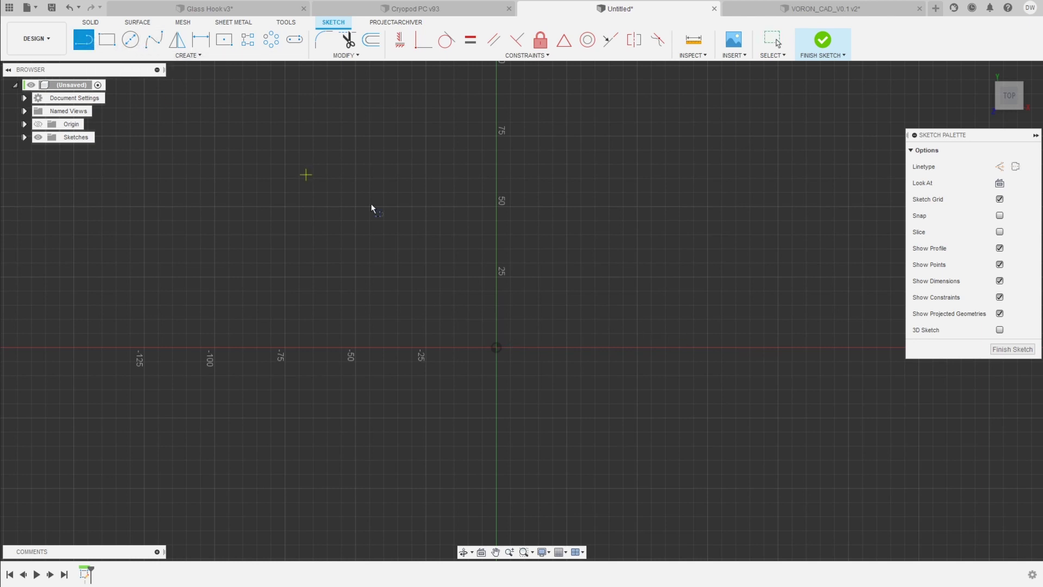
{"action": "left_click", "coordinate": [496, 348]}
{"action": "left_click", "coordinate": [686, 347]}
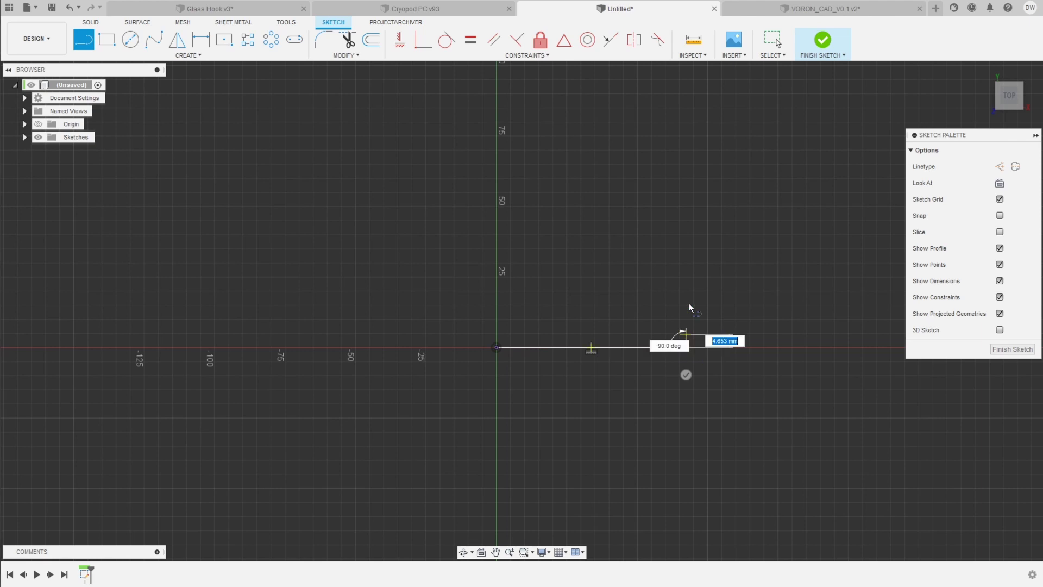
{"action": "left_click", "coordinate": [686, 259]}
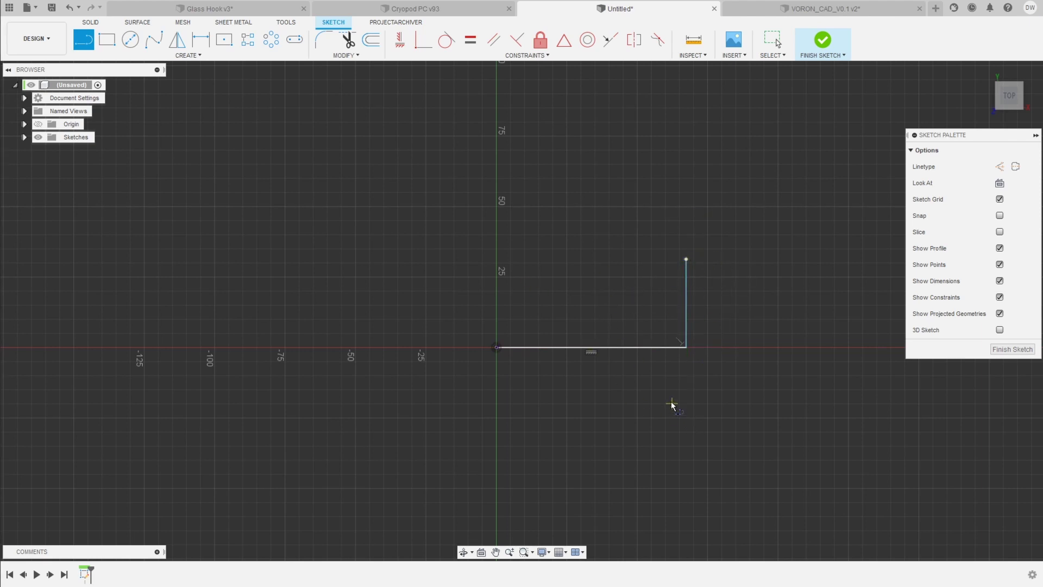
Detach the sketch palette from the window edge and enable the 3D Sketch option.
{"action": "scroll", "coordinate": [435, 291], "scroll_direction": "down", "scroll_amount": 3}
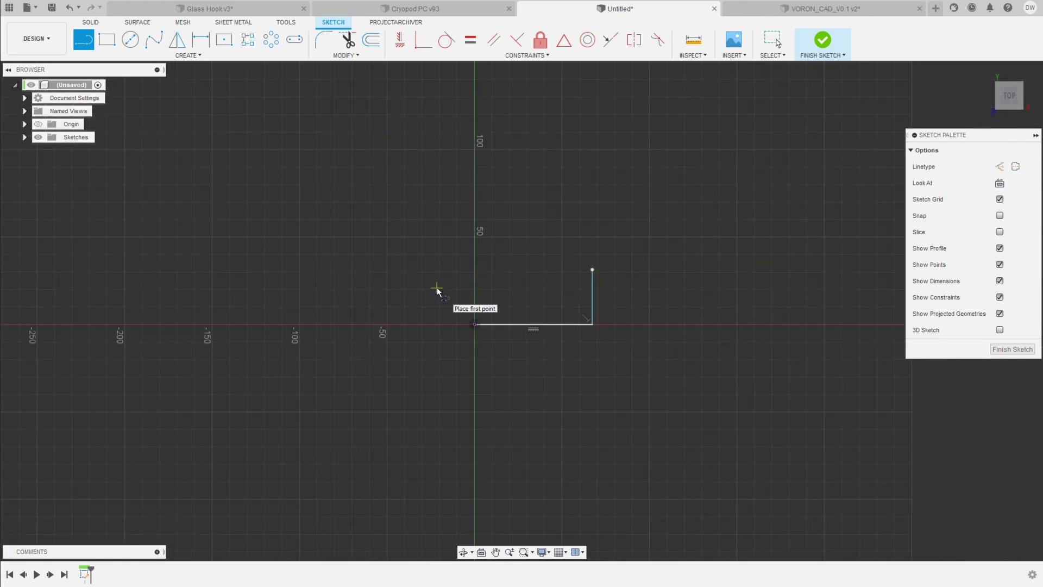
{"action": "scroll", "coordinate": [601, 301], "scroll_direction": "up", "scroll_amount": 2}
{"action": "mouse_move", "coordinate": [960, 135]}
{"action": "left_mouse_down"}
{"action": "mouse_move", "coordinate": [934, 132]}
{"action": "mouse_move", "coordinate": [882, 93]}
{"action": "mouse_move", "coordinate": [894, 94]}
{"action": "left_mouse_up"}
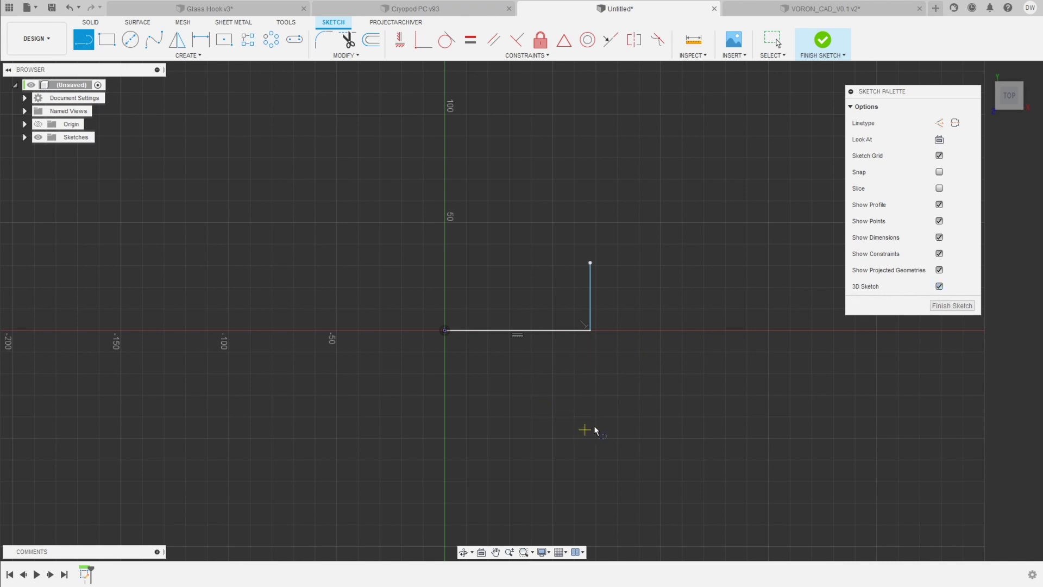
Draw a line about 81 mm long straight up along the Z axis from the L-shape's open end.
{"action": "middle_click_drag", "start_coordinate": [611, 370], "coordinate": [329, 357], "text": "shift"}
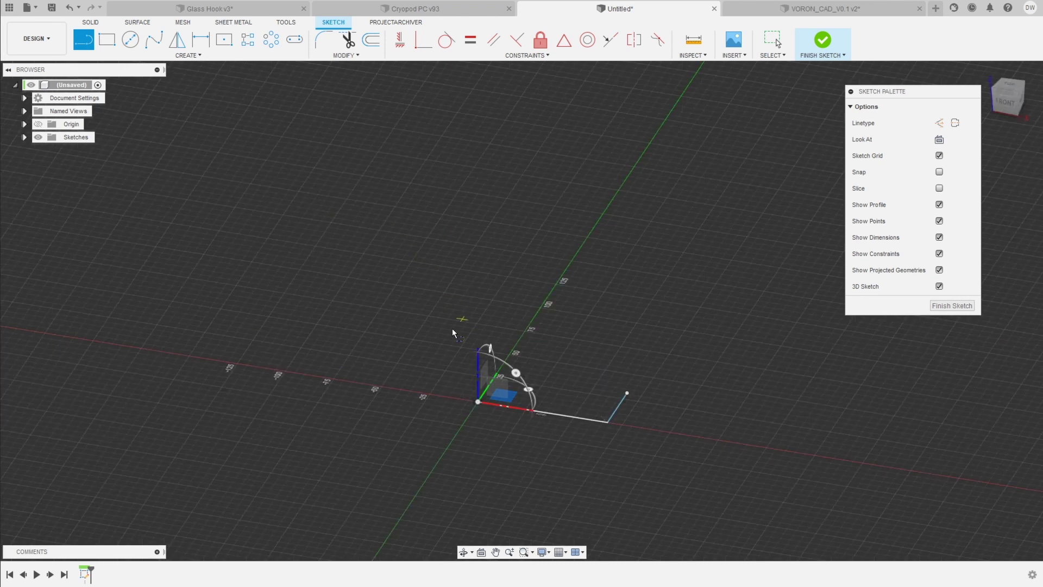
{"action": "middle_click_drag", "start_coordinate": [539, 315], "coordinate": [483, 293], "text": "shift"}
{"action": "middle_click_drag", "start_coordinate": [482, 435], "coordinate": [624, 417], "text": "shift"}
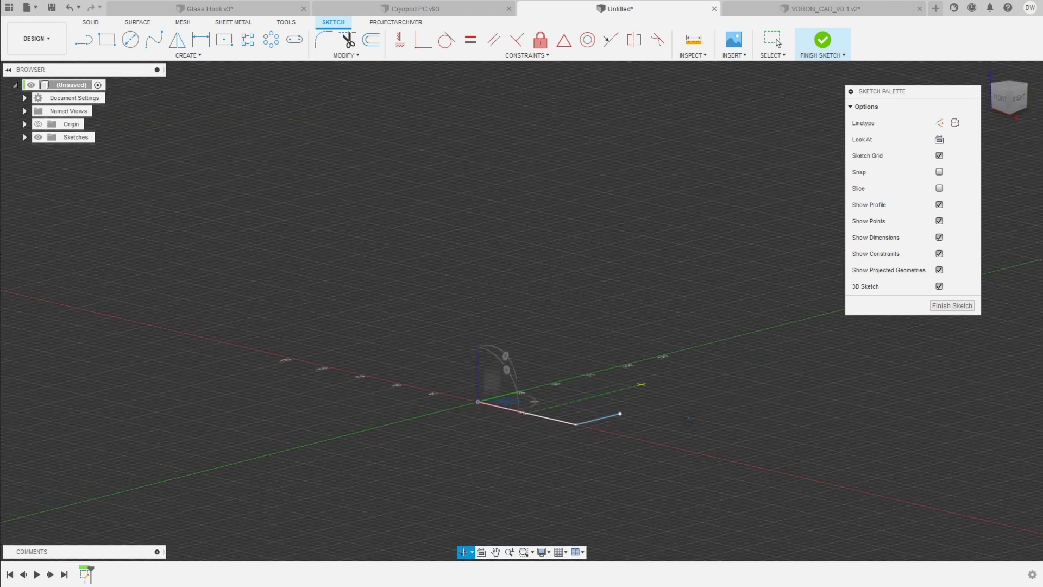
{"action": "left_click", "coordinate": [620, 414]}
{"action": "middle_click_drag", "start_coordinate": [619, 418], "coordinate": [453, 255], "text": "shift"}
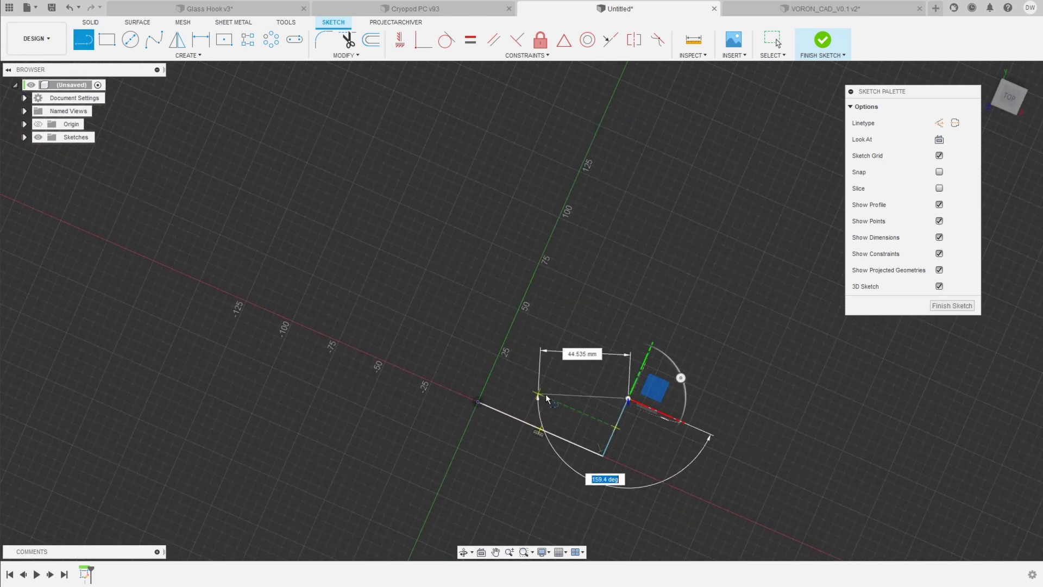
{"action": "middle_click_drag", "start_coordinate": [568, 408], "coordinate": [595, 413], "text": "shift"}
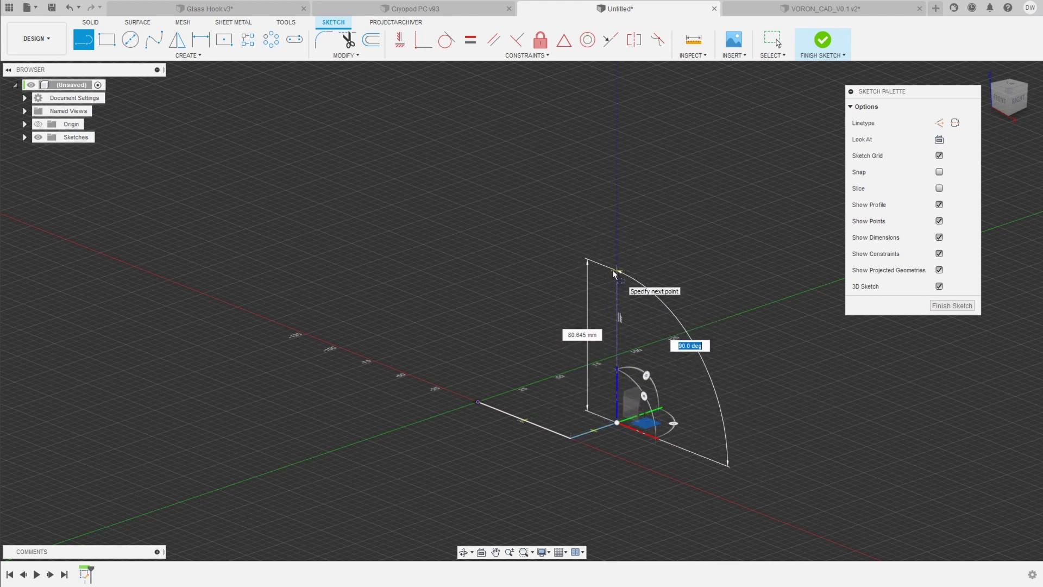
{"action": "left_click", "coordinate": [613, 271]}
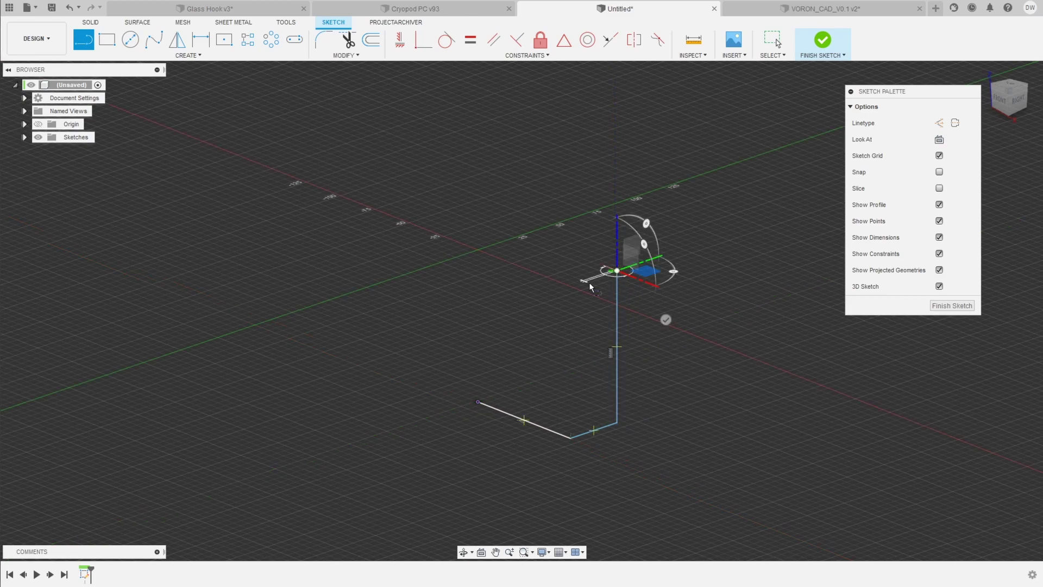
Add a line about 30 mm long from the upright line's upper end, running in the negative X direction, and end the chain.
{"action": "middle_click_drag", "start_coordinate": [496, 337], "coordinate": [481, 298], "text": "shift"}
{"action": "mouse_move", "coordinate": [648, 268]}
{"action": "middle_mouse_down", "text": "shift"}
{"action": "mouse_move", "coordinate": [582, 302]}
{"action": "mouse_move", "coordinate": [628, 405]}
{"action": "mouse_move", "coordinate": [673, 375]}
{"action": "mouse_move", "coordinate": [658, 281]}
{"action": "middle_mouse_up", "text": "shift"}
{"action": "middle_click_drag", "start_coordinate": [544, 356], "coordinate": [513, 335], "text": "shift"}
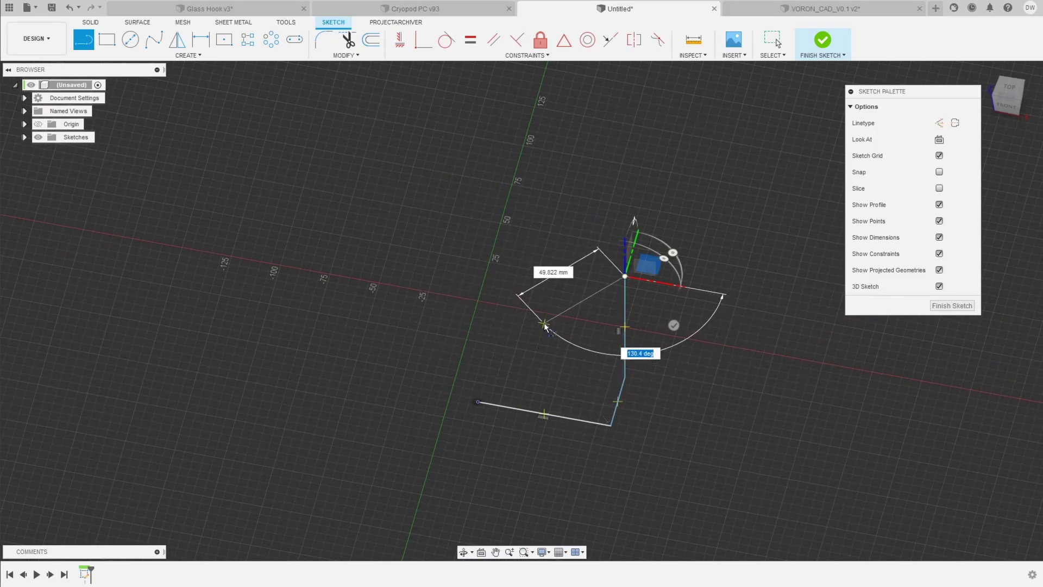
{"action": "middle_click_drag", "start_coordinate": [545, 325], "coordinate": [654, 399], "text": "shift"}
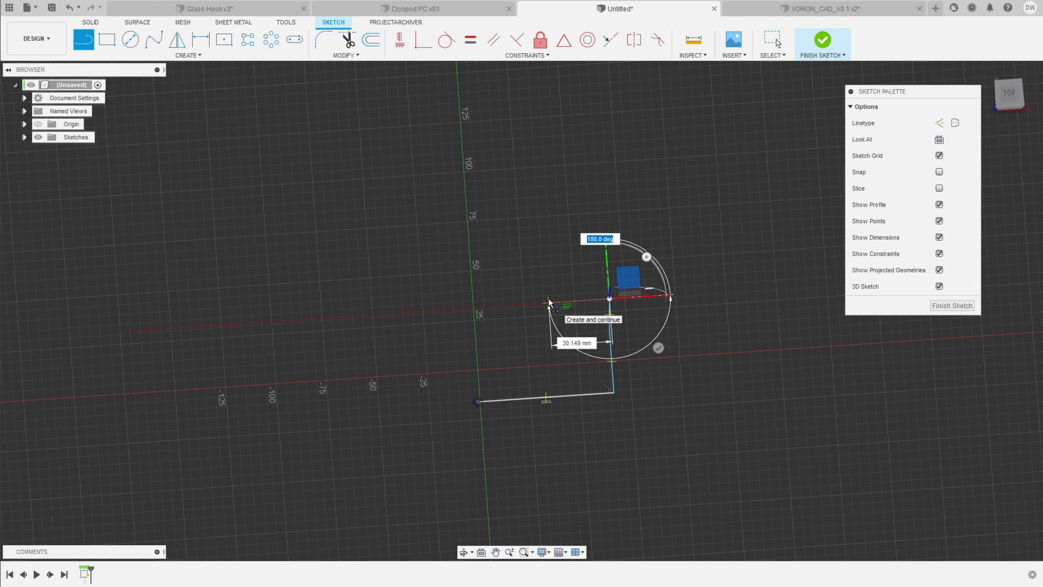
{"action": "left_click", "coordinate": [548, 302]}
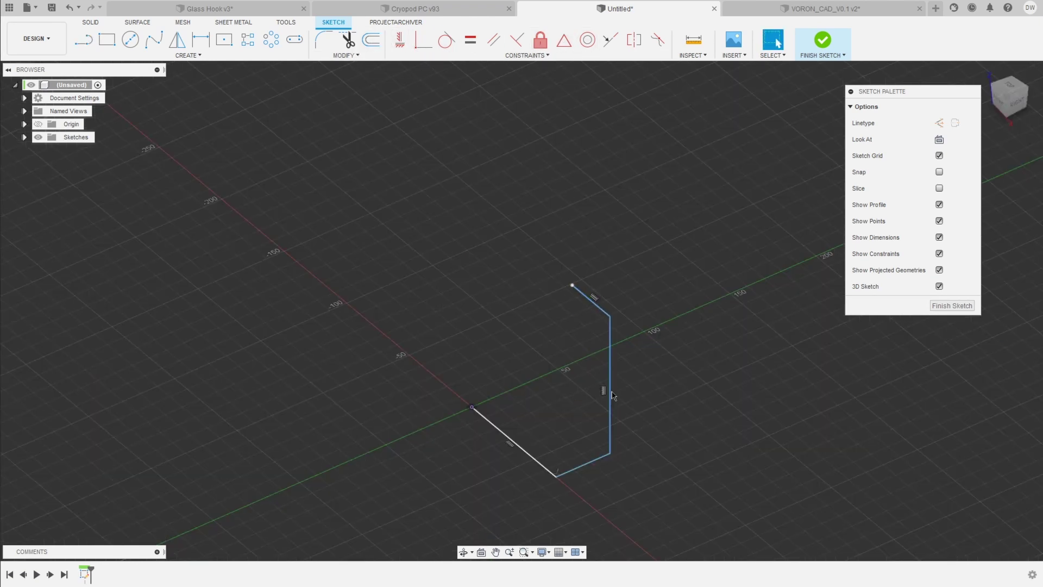
Dimension the upright line's length as 80 mm.
{"action": "key", "text": "d"}
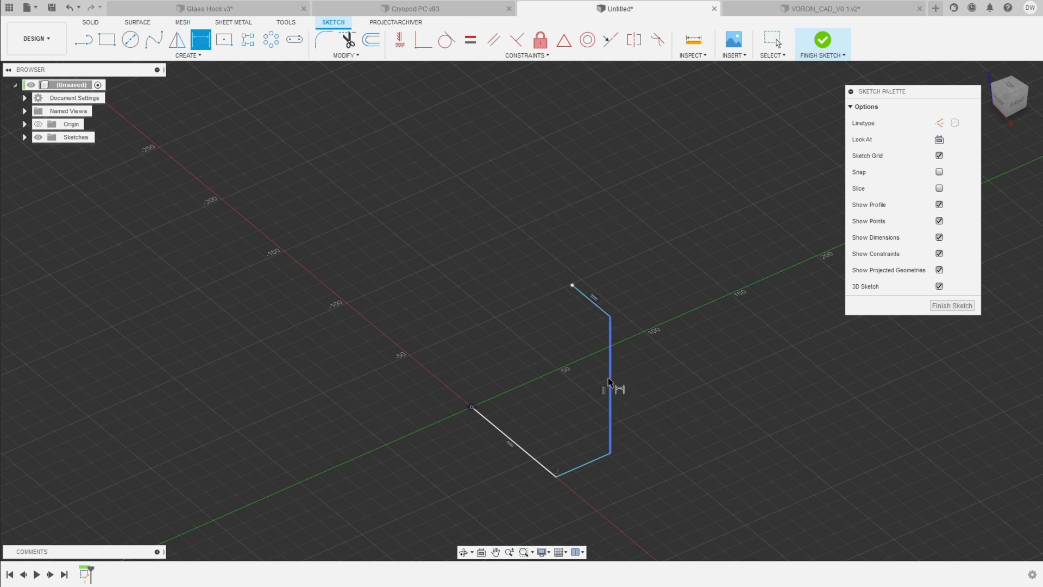
{"action": "left_click", "coordinate": [610, 380]}
{"action": "left_click", "coordinate": [663, 376]}
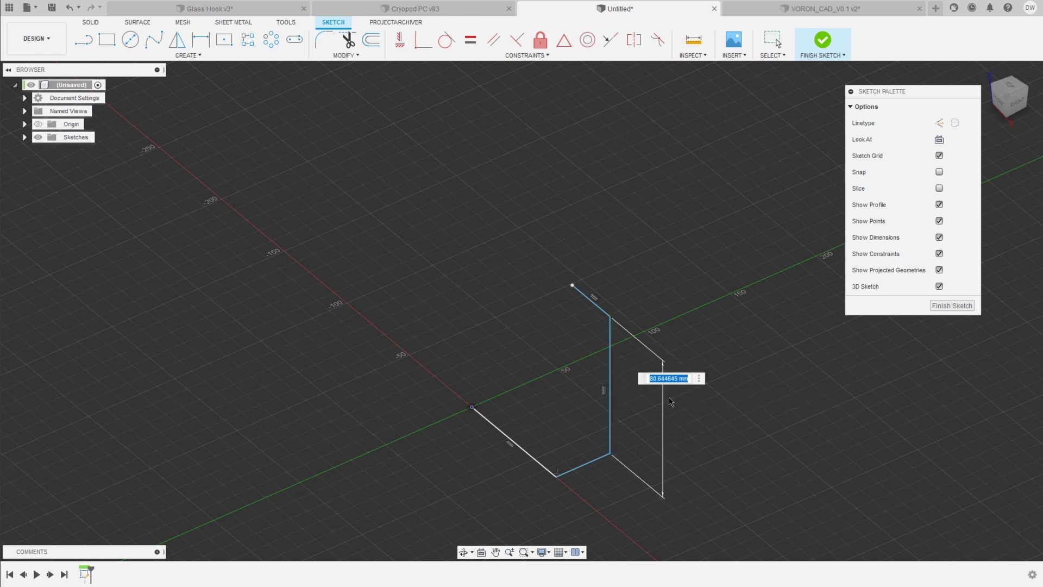
{"action": "type", "text": "80"}
{"action": "key", "text": "Return"}
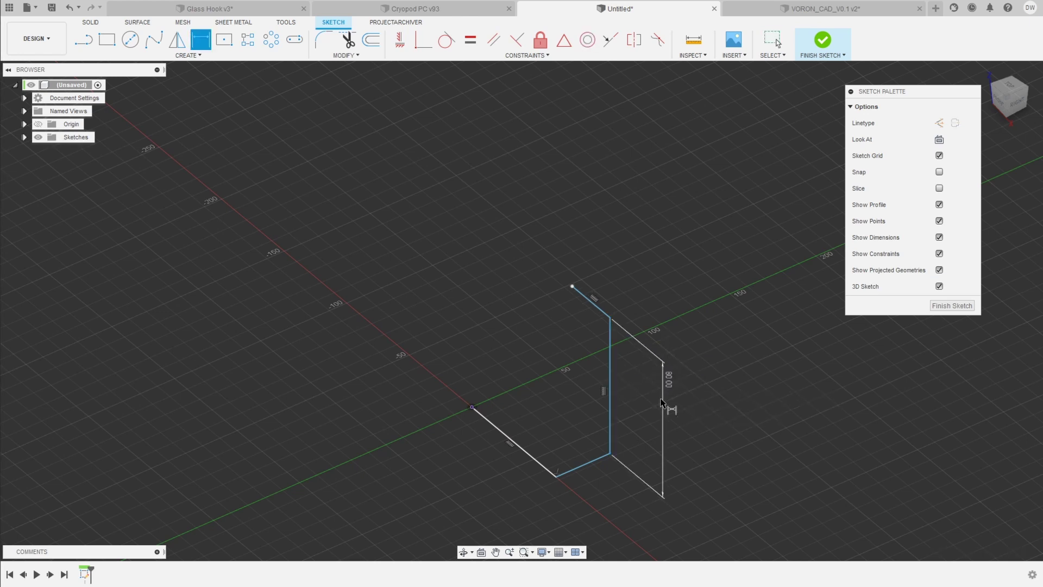
Add a 90° angle dimension between the upright line and the short base line at its foot.
{"action": "left_click", "coordinate": [611, 435]}
{"action": "left_click", "coordinate": [597, 460]}
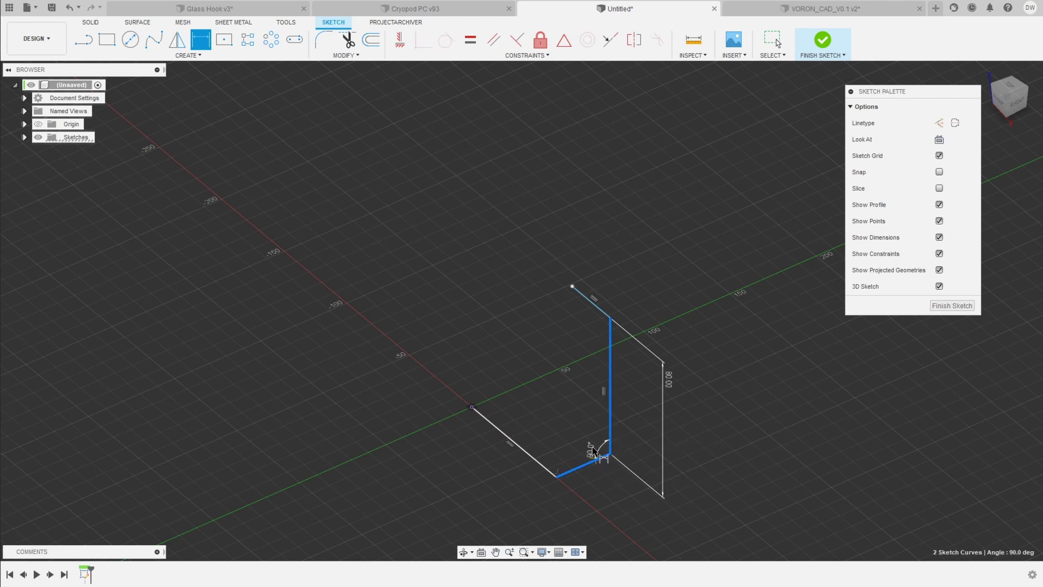
{"action": "left_click", "coordinate": [594, 432]}
{"action": "key", "text": "Return"}
{"action": "scroll", "coordinate": [592, 429], "scroll_direction": "down", "scroll_amount": 2}
{"action": "middle_click_drag", "start_coordinate": [530, 426], "coordinate": [559, 425], "text": "shift"}
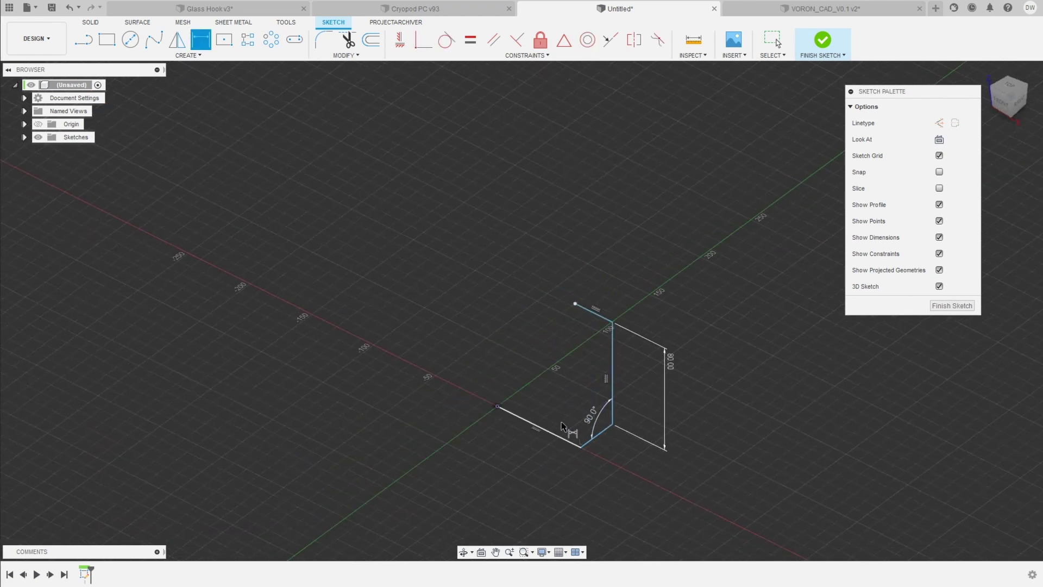
Fillet all three corners of the 3D line path with a 10 mm radius.
{"action": "scroll", "coordinate": [559, 426], "scroll_direction": "up", "scroll_amount": 3}
{"action": "left_click", "coordinate": [324, 40]}
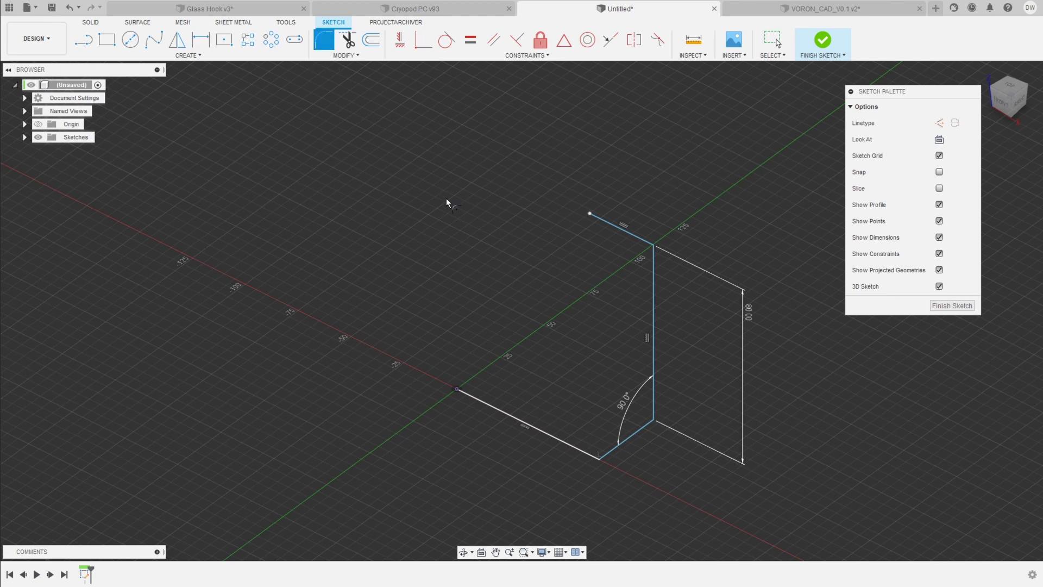
{"action": "left_click", "coordinate": [601, 459]}
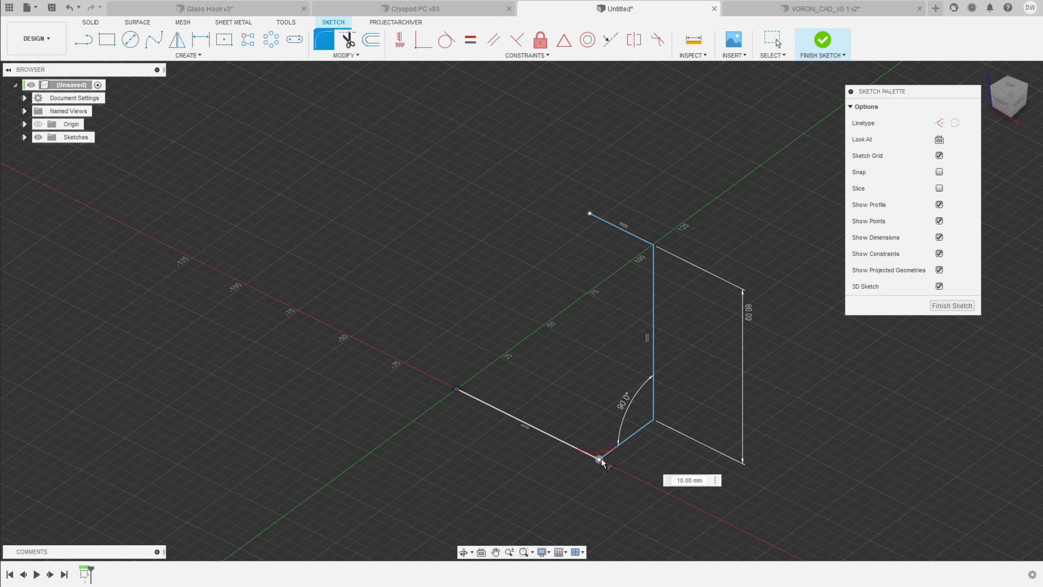
{"action": "left_click", "coordinate": [654, 416]}
{"action": "left_click", "coordinate": [654, 246]}
{"action": "key", "text": "Return"}
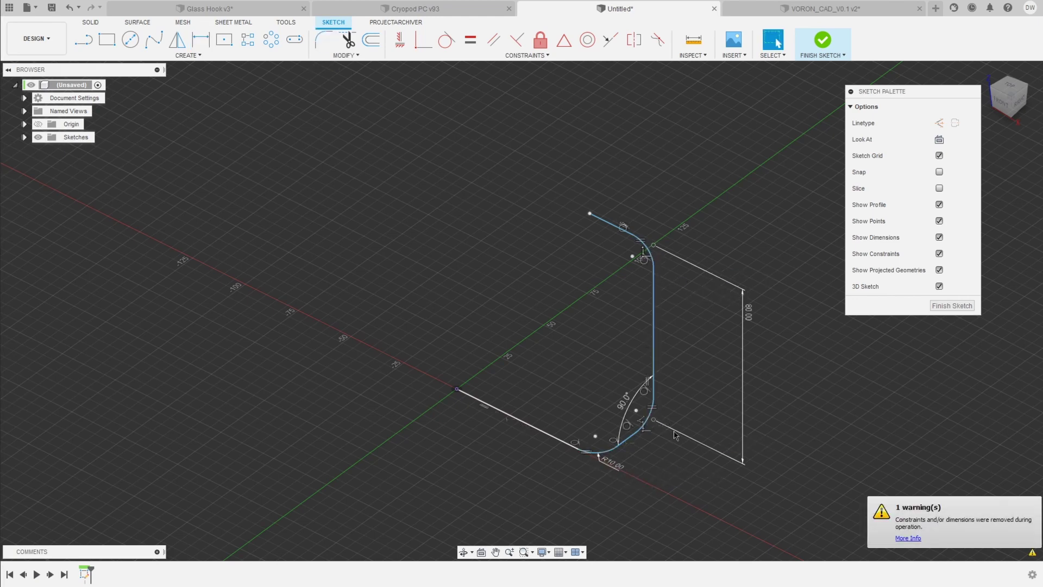
Examine the rounded 3D path from several sides and finish the sketch.
{"action": "middle_click_drag", "start_coordinate": [673, 432], "coordinate": [686, 410], "text": "shift"}
{"action": "middle_click_drag", "start_coordinate": [649, 182], "coordinate": [636, 429], "text": "shift"}
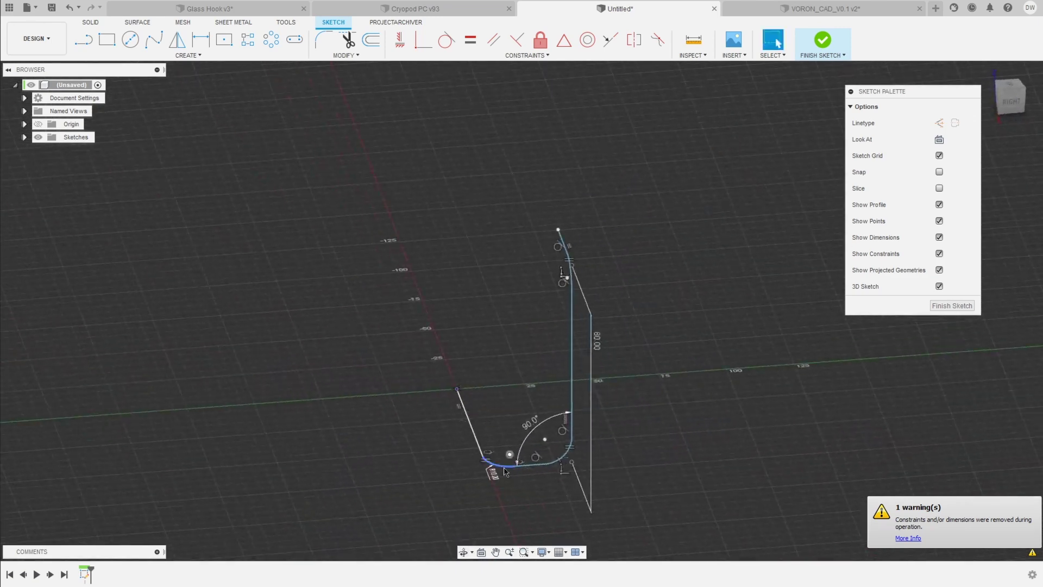
{"action": "middle_click_drag", "start_coordinate": [560, 218], "coordinate": [573, 352], "text": "shift"}
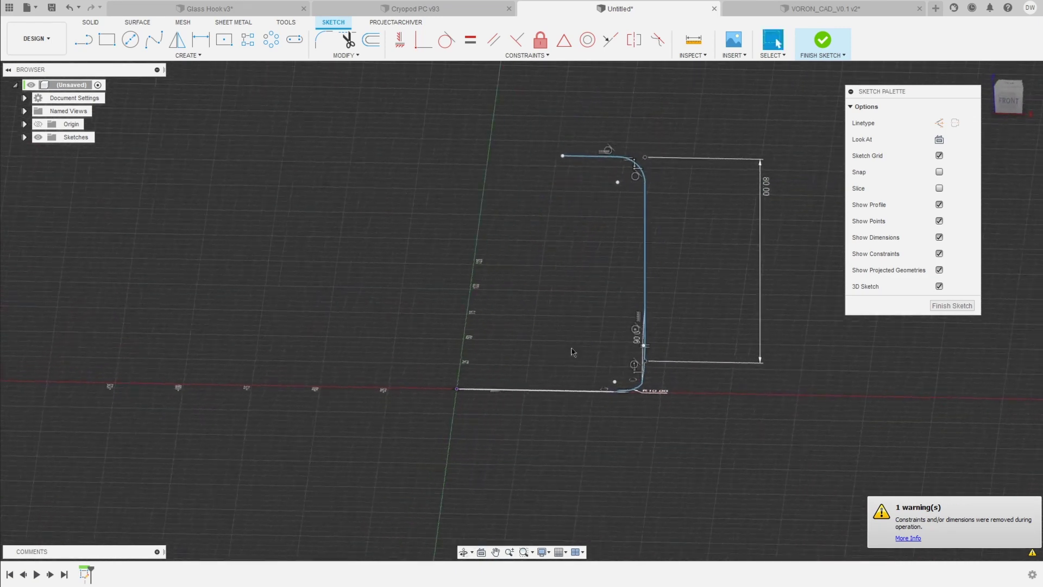
{"action": "scroll", "coordinate": [650, 370], "scroll_direction": "down", "scroll_amount": 2}
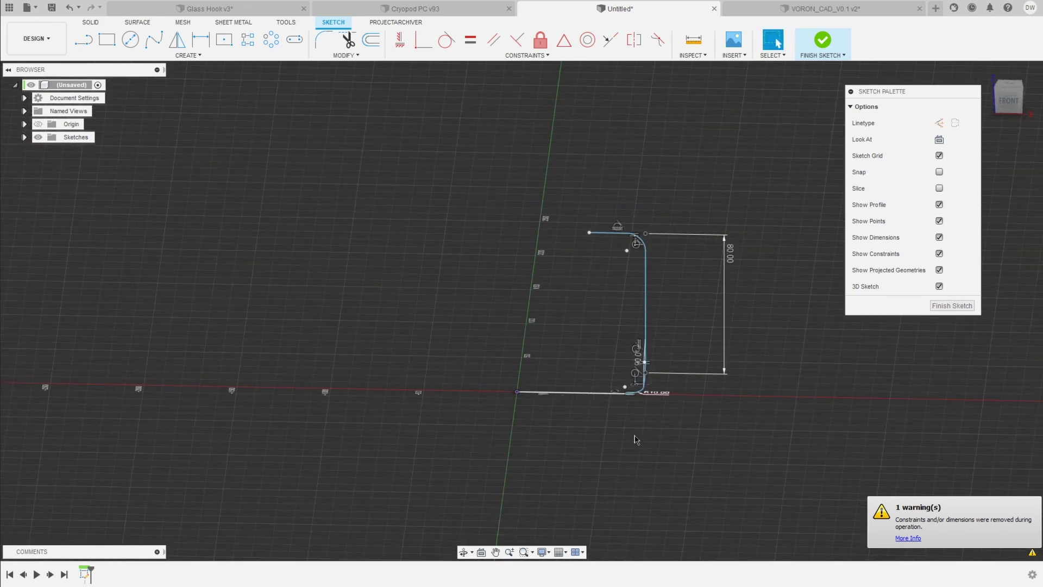
{"action": "middle_click_drag", "start_coordinate": [635, 438], "coordinate": [603, 408], "text": "shift"}
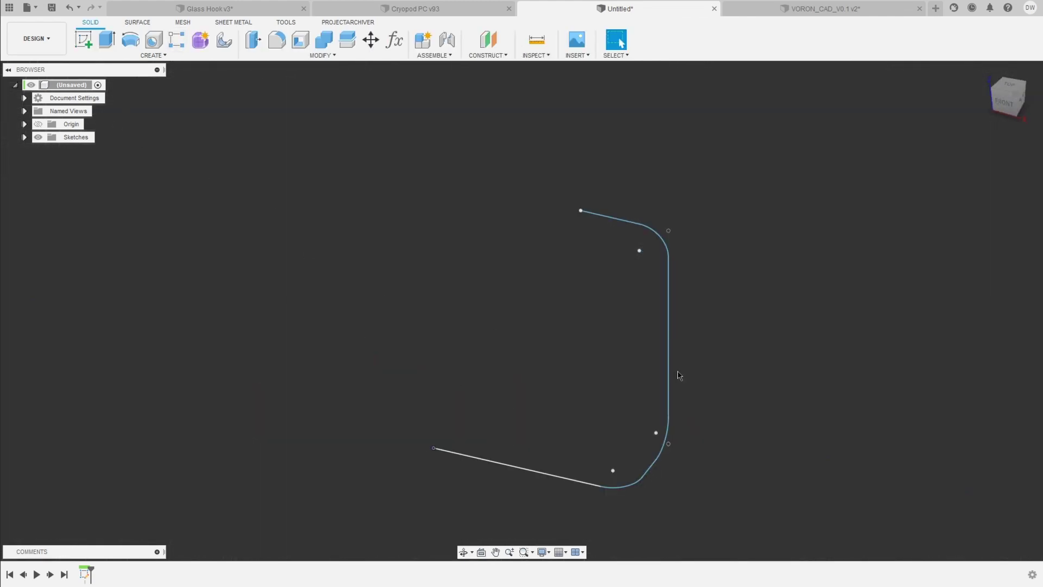
{"action": "middle_click_drag", "start_coordinate": [679, 376], "coordinate": [683, 357], "text": "shift"}
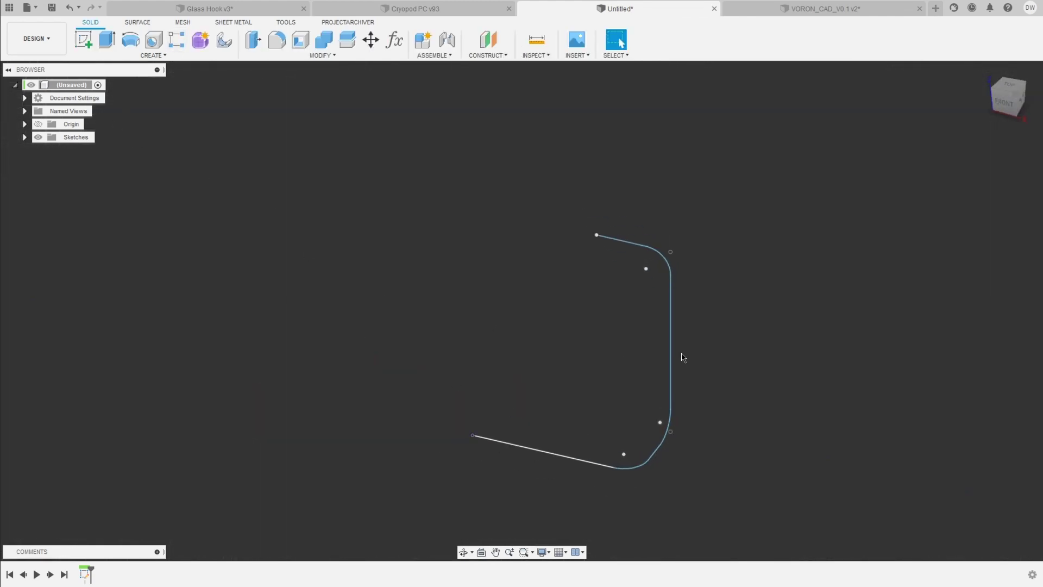
Create a solid Pipe along the whole chained path with a circular section of 10 mm.
{"action": "left_click", "coordinate": [153, 55]}
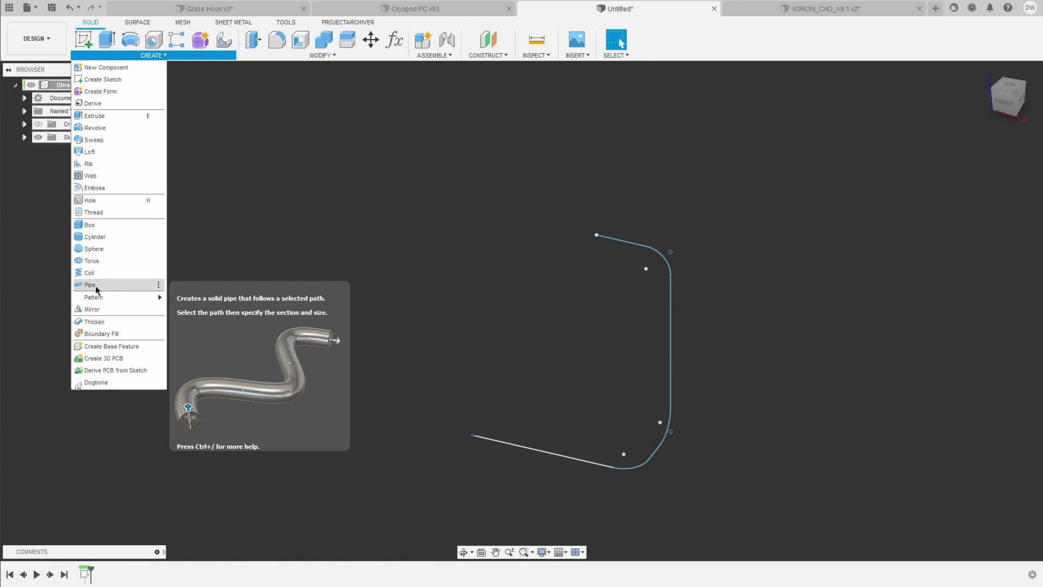
{"action": "left_click", "coordinate": [472, 450]}
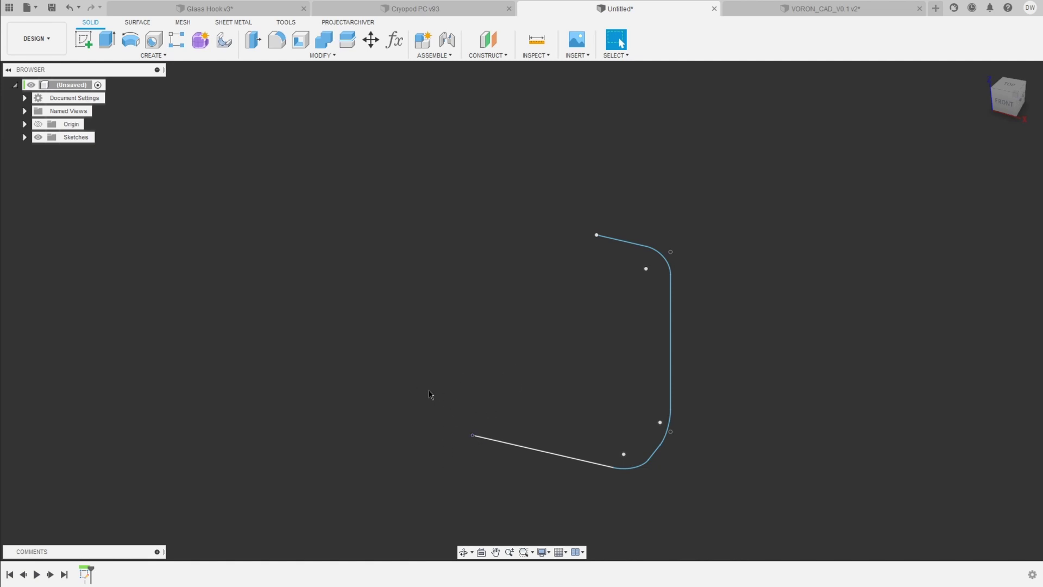
{"action": "left_click", "coordinate": [140, 56]}
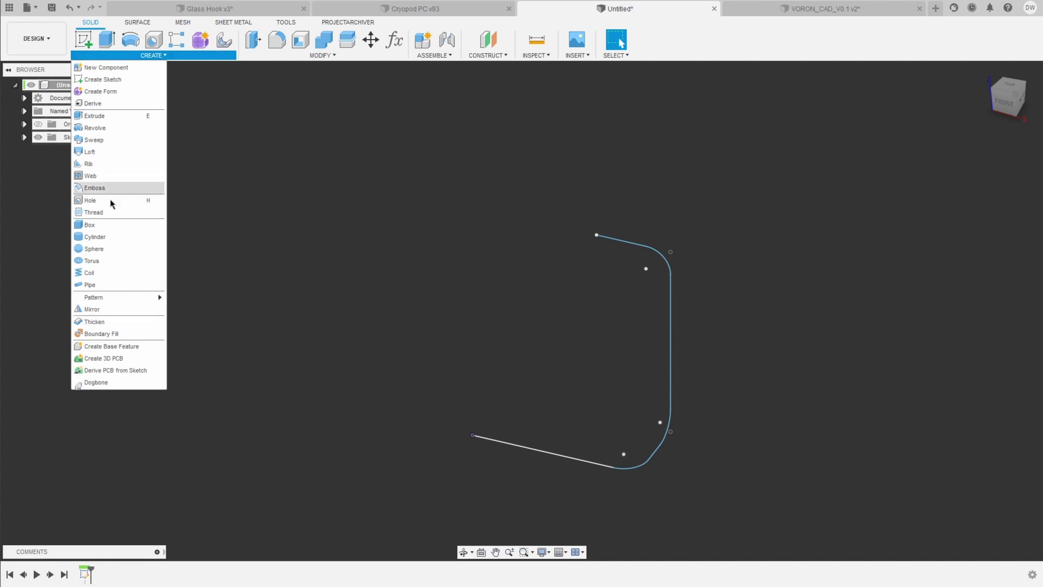
{"action": "left_click", "coordinate": [107, 285]}
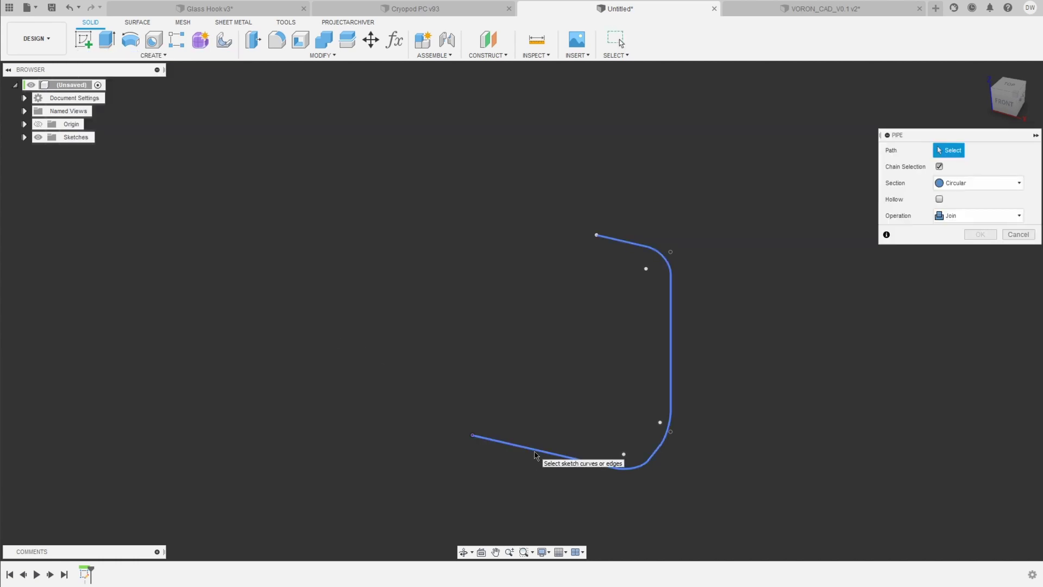
{"action": "left_click", "coordinate": [535, 455]}
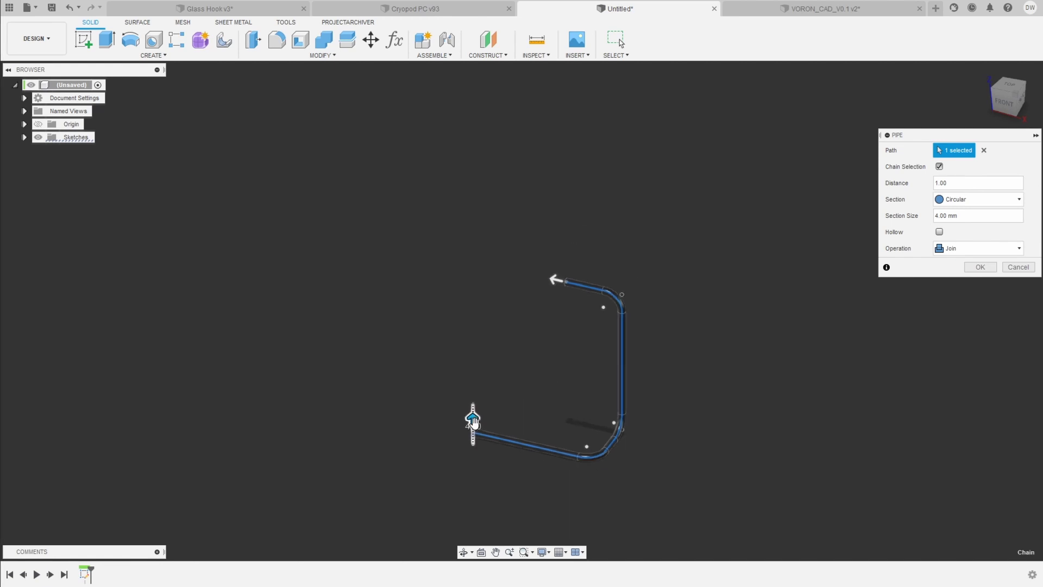
{"action": "left_click_drag", "start_coordinate": [472, 421], "coordinate": [472, 413]}
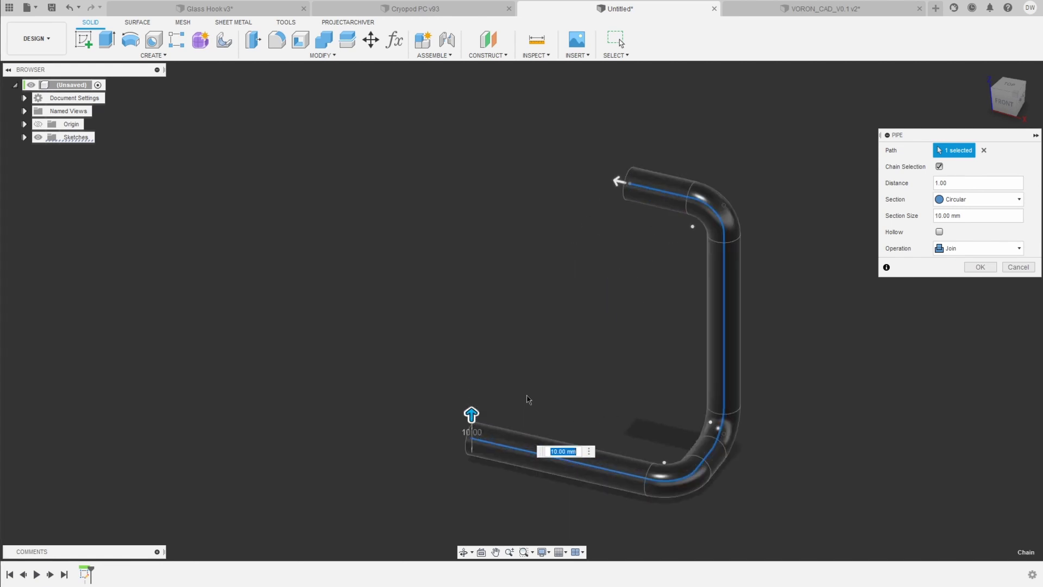
{"action": "middle_click_drag", "start_coordinate": [605, 323], "coordinate": [197, 385], "text": "shift"}
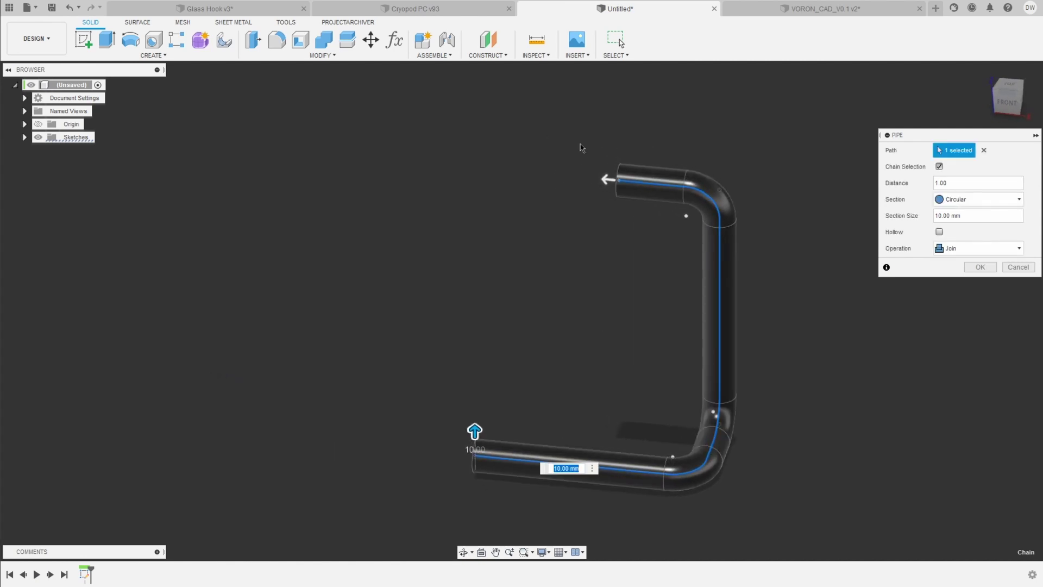
{"action": "middle_click_drag", "start_coordinate": [509, 325], "coordinate": [418, 292], "text": "shift"}
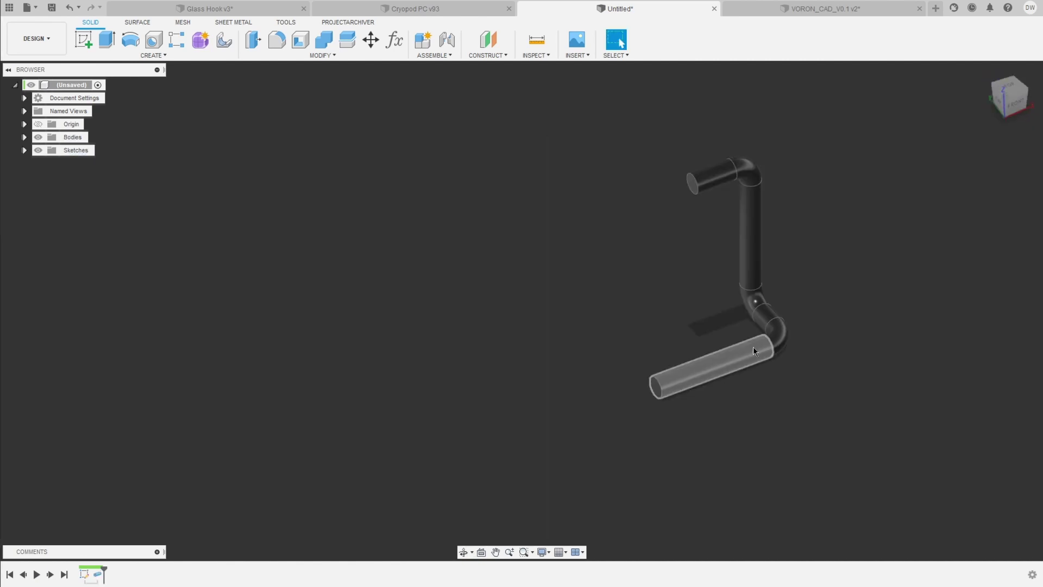
Inspect the pipe's bends up close and start a new sketch on the horizontal XY plane.
{"action": "scroll", "coordinate": [761, 337], "scroll_direction": "up", "scroll_amount": 4}
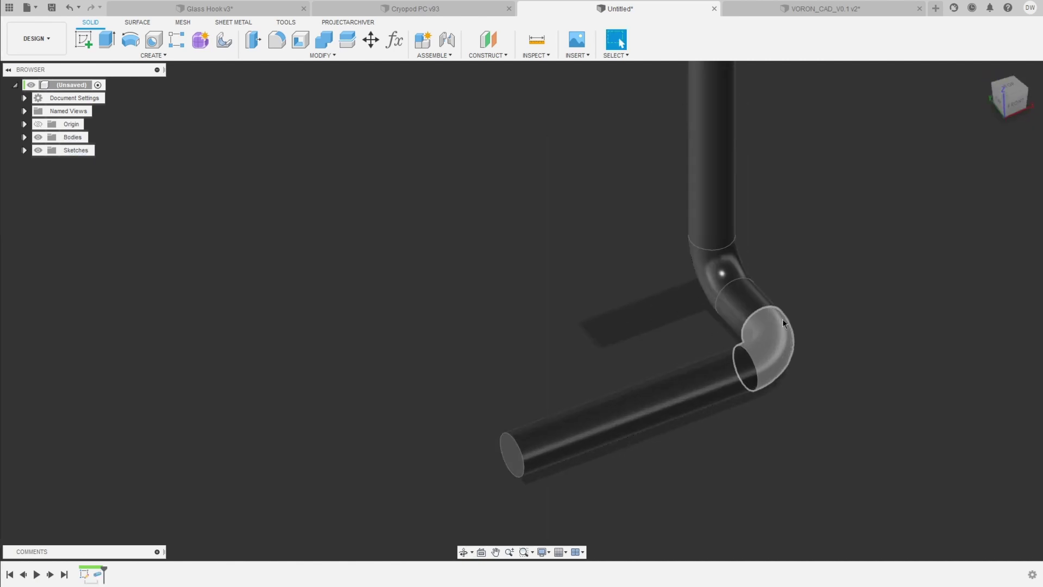
{"action": "scroll", "coordinate": [738, 293], "scroll_direction": "down", "scroll_amount": 5}
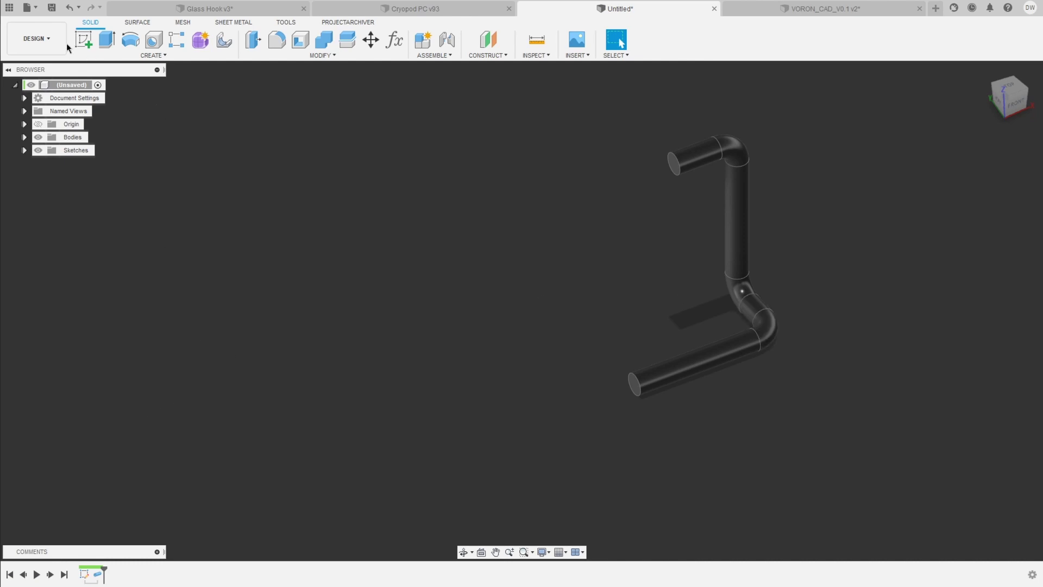
{"action": "left_click", "coordinate": [83, 39]}
{"action": "left_click", "coordinate": [617, 316]}
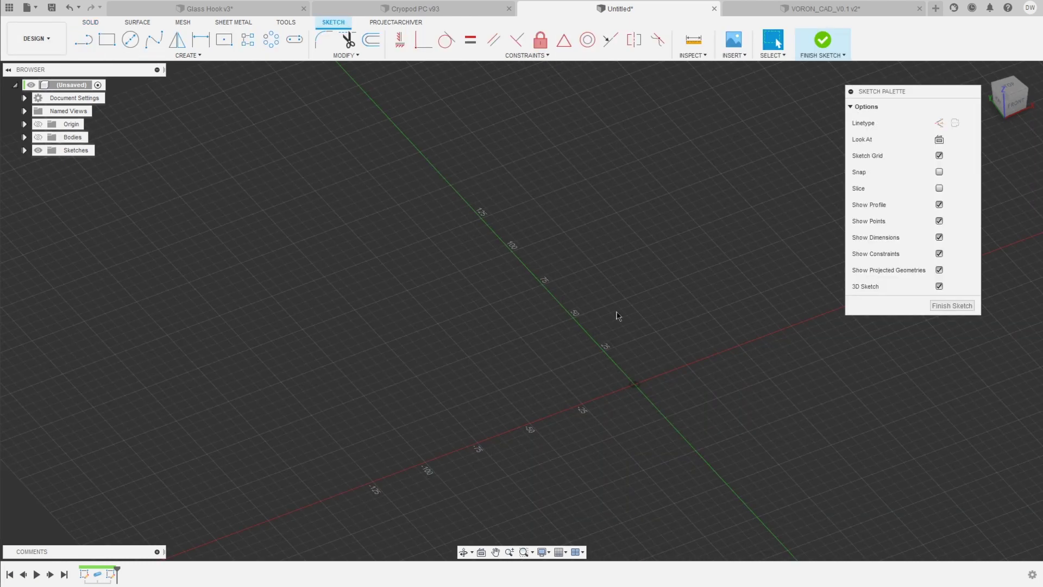
{"action": "scroll", "coordinate": [630, 386], "scroll_direction": "down", "scroll_amount": 2}
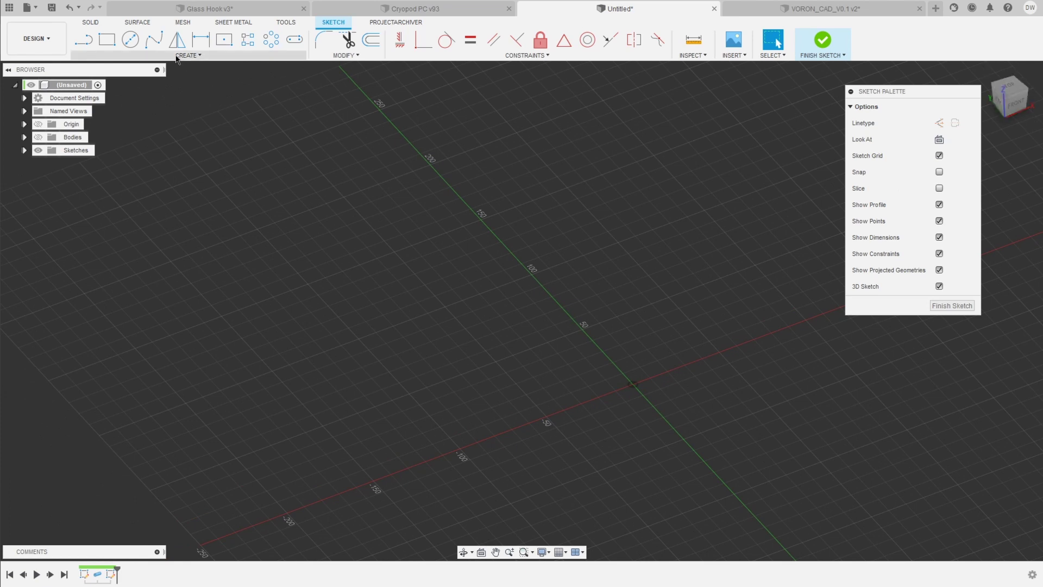
Draw a four-point spline from the origin, with the first three points on the horizontal plane and the last straight above the third.
{"action": "left_click", "coordinate": [150, 44]}
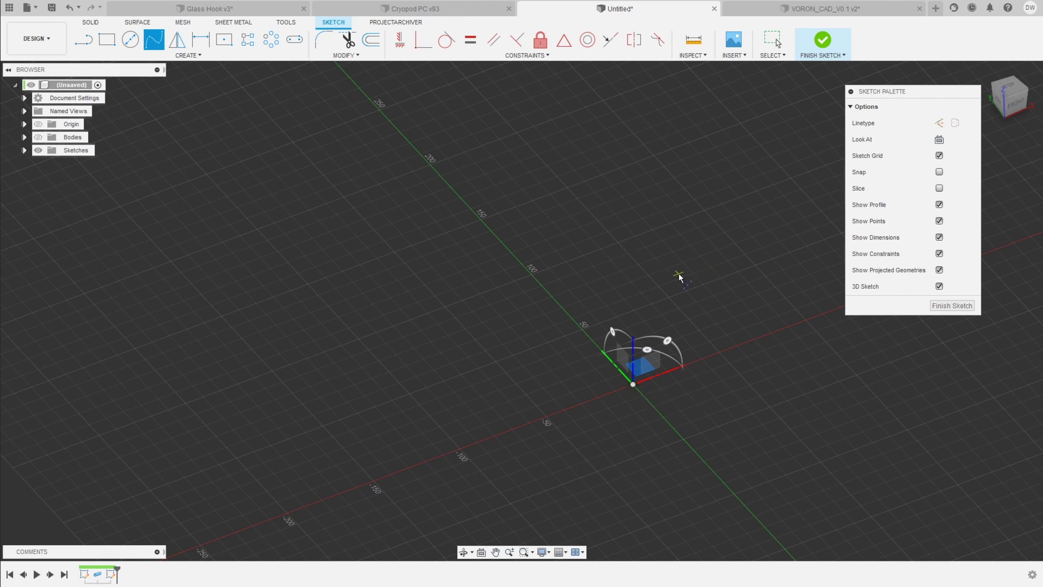
{"action": "left_click", "coordinate": [633, 385]}
{"action": "left_click", "coordinate": [708, 280]}
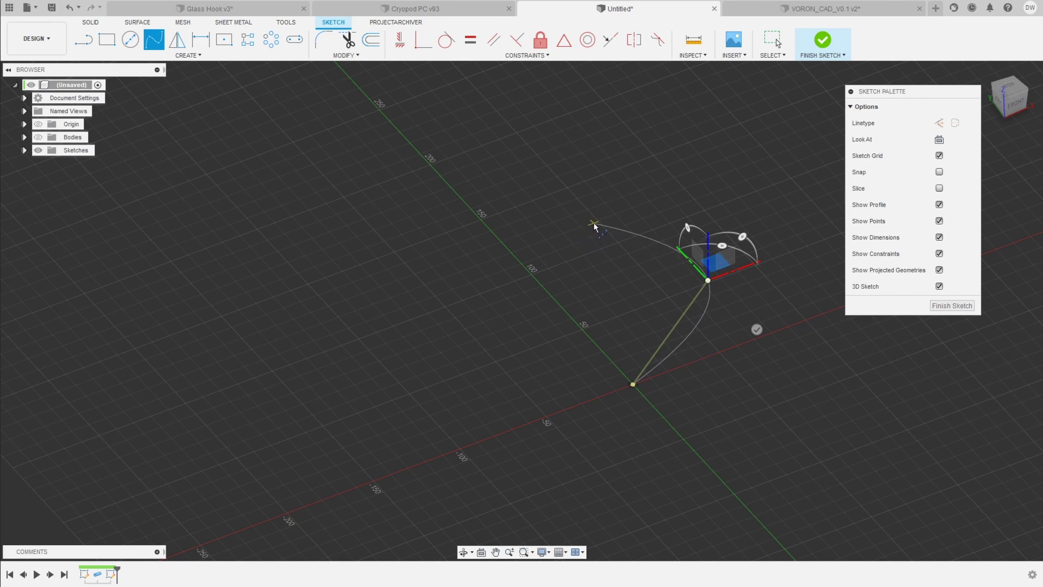
{"action": "left_click", "coordinate": [593, 223]}
{"action": "middle_click_drag", "start_coordinate": [659, 312], "coordinate": [684, 264], "text": "shift"}
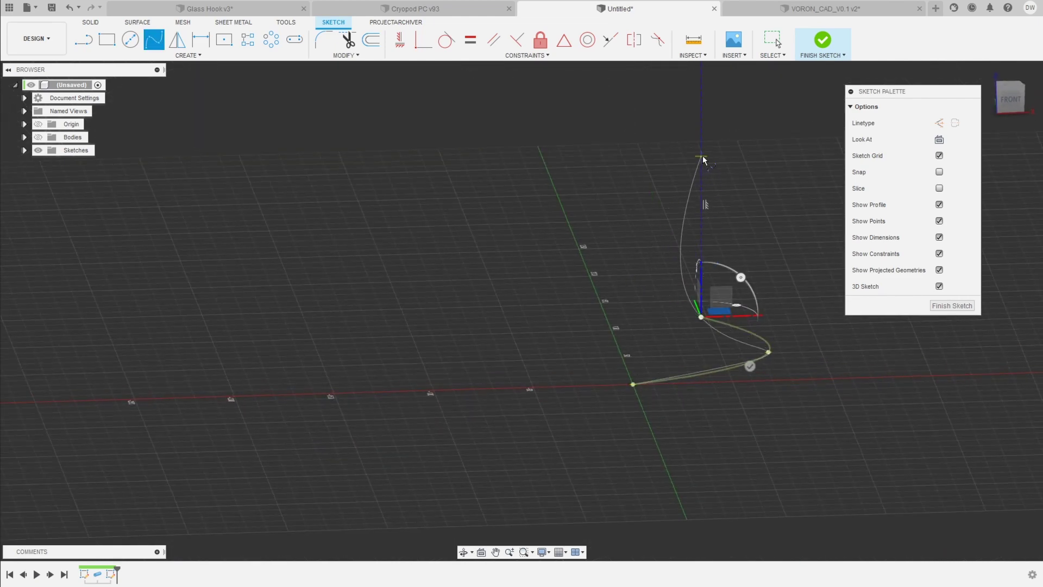
{"action": "left_click", "coordinate": [702, 155]}
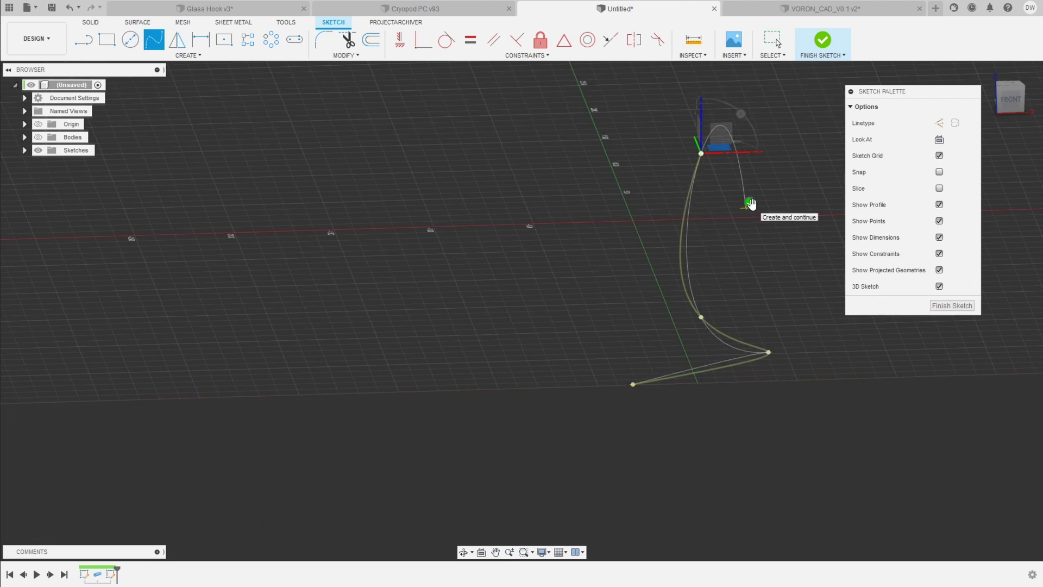
{"action": "left_click", "coordinate": [750, 203]}
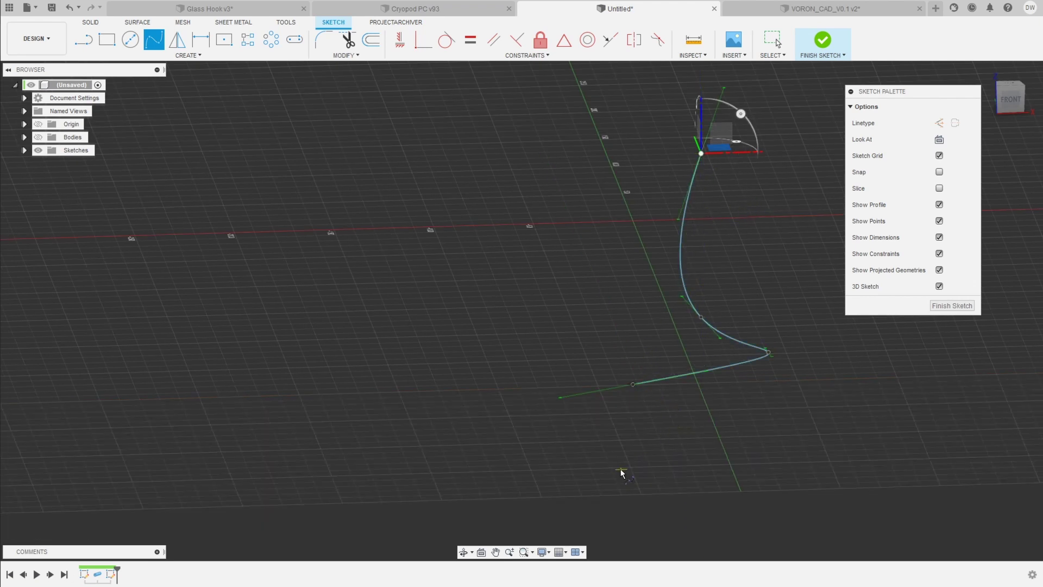
{"action": "scroll", "coordinate": [564, 511], "scroll_direction": "down", "scroll_amount": 3}
{"action": "scroll", "coordinate": [614, 235], "scroll_direction": "down", "scroll_amount": 3}
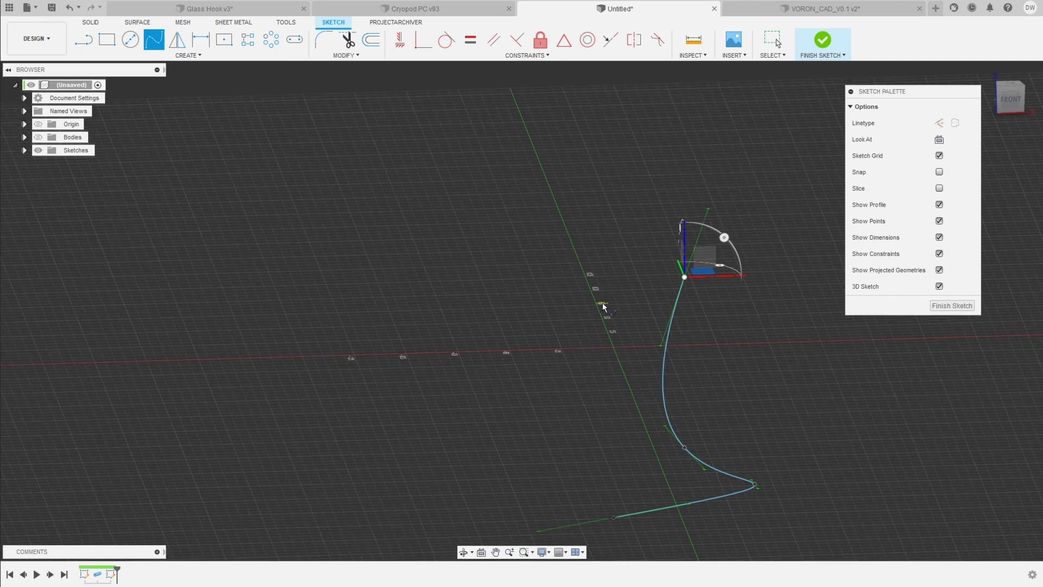
{"action": "scroll", "coordinate": [614, 174], "scroll_direction": "up", "scroll_amount": 4}
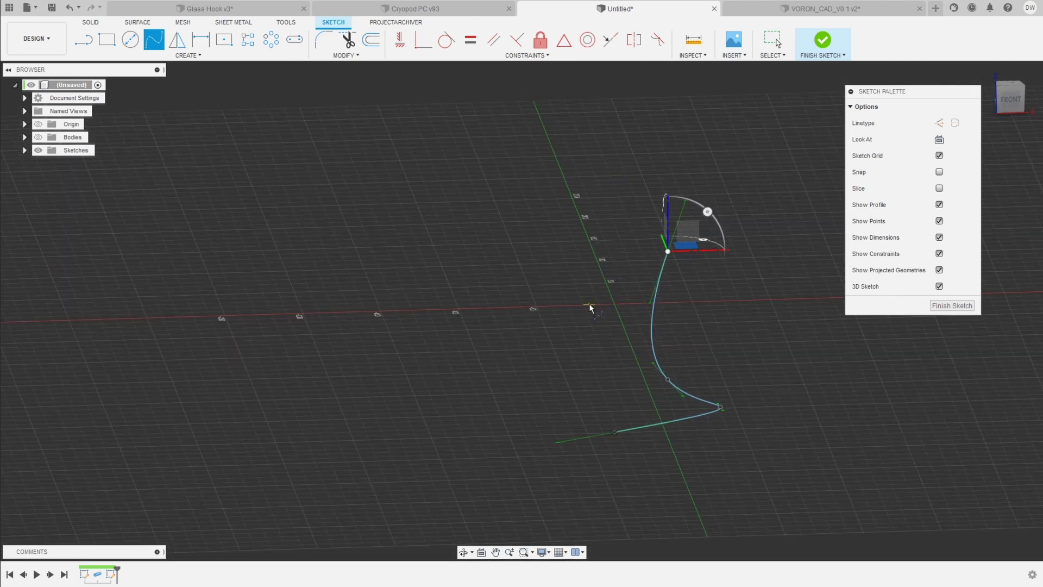
{"action": "key", "text": "Escape"}
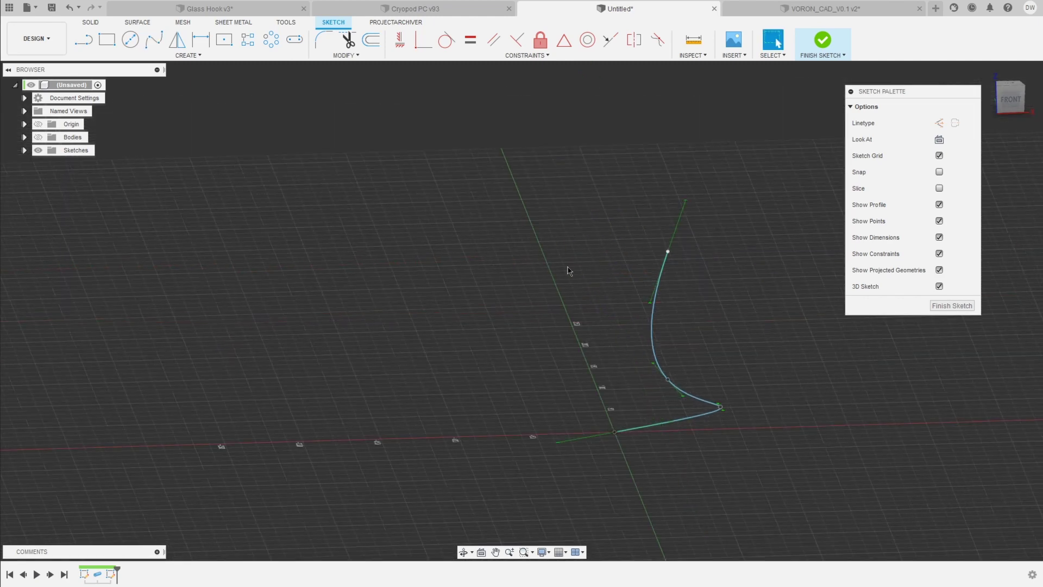
Move the spline's third point 5 mm along X and 15 mm up along Z.
{"action": "middle_click_drag", "start_coordinate": [651, 391], "coordinate": [590, 401], "text": "shift"}
{"action": "scroll", "coordinate": [472, 408], "scroll_direction": "up", "scroll_amount": 3}
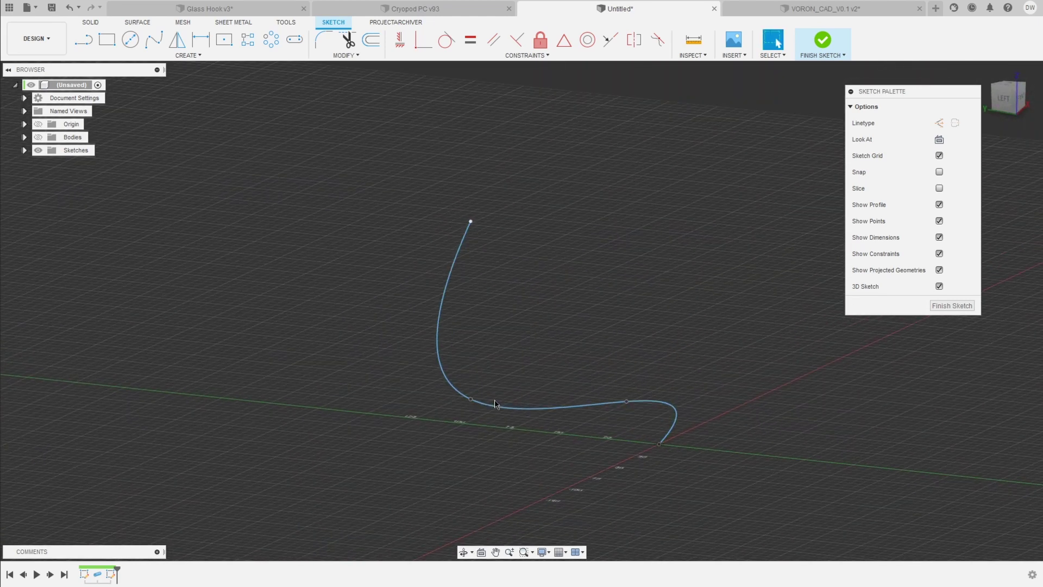
{"action": "left_click", "coordinate": [464, 400]}
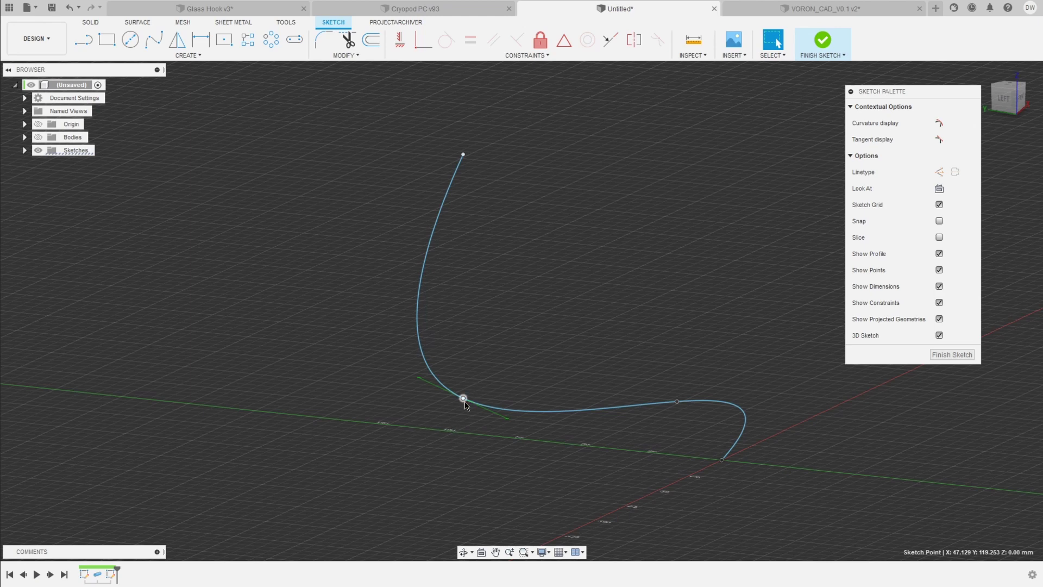
{"action": "key", "text": "m"}
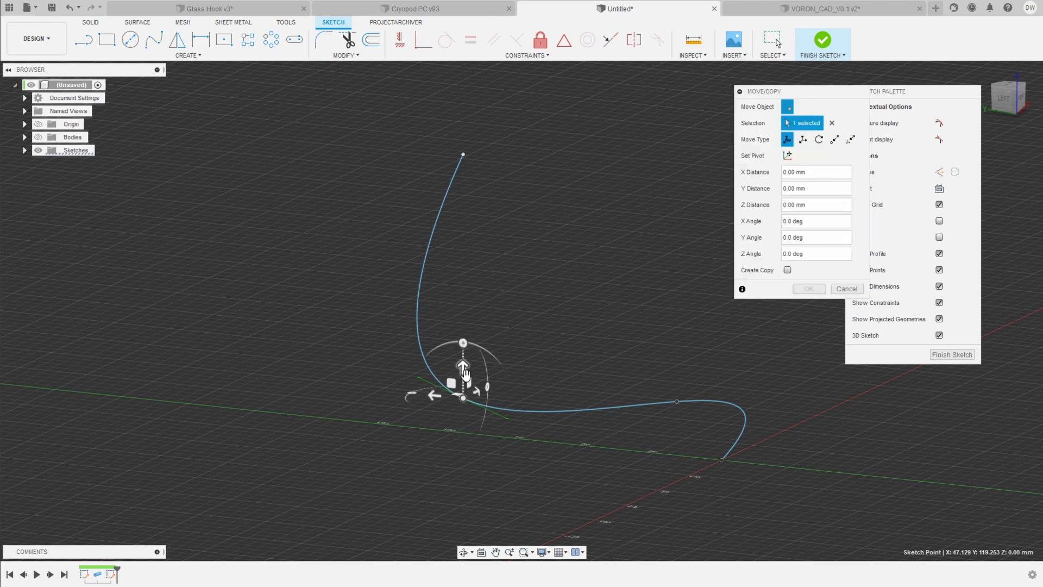
{"action": "left_click_drag", "start_coordinate": [463, 368], "coordinate": [473, 331]}
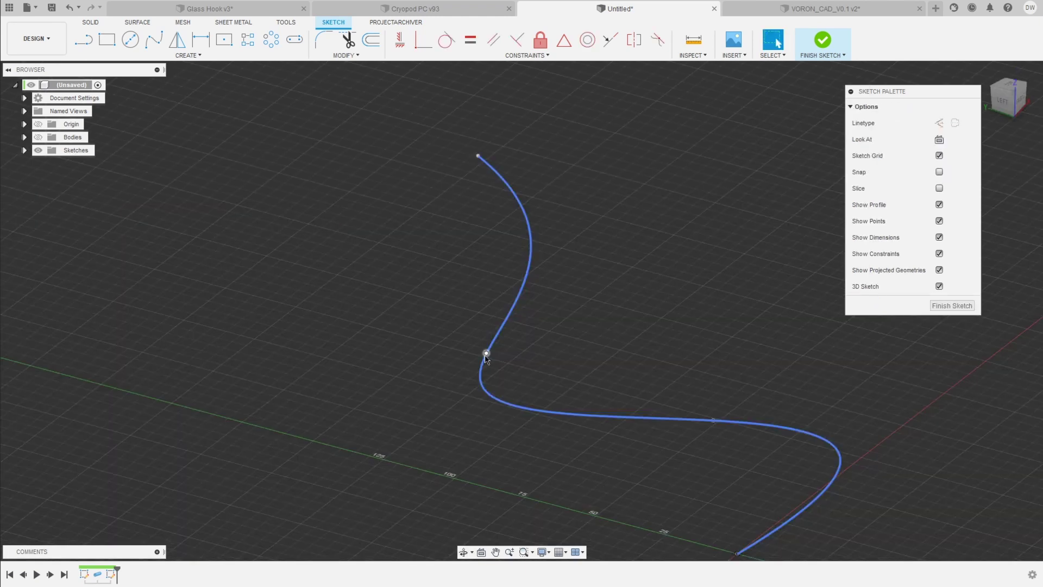
Move the spline's third point and upper endpoint together, shifting them freely in the X and Y directions.
{"action": "left_click", "coordinate": [486, 353]}
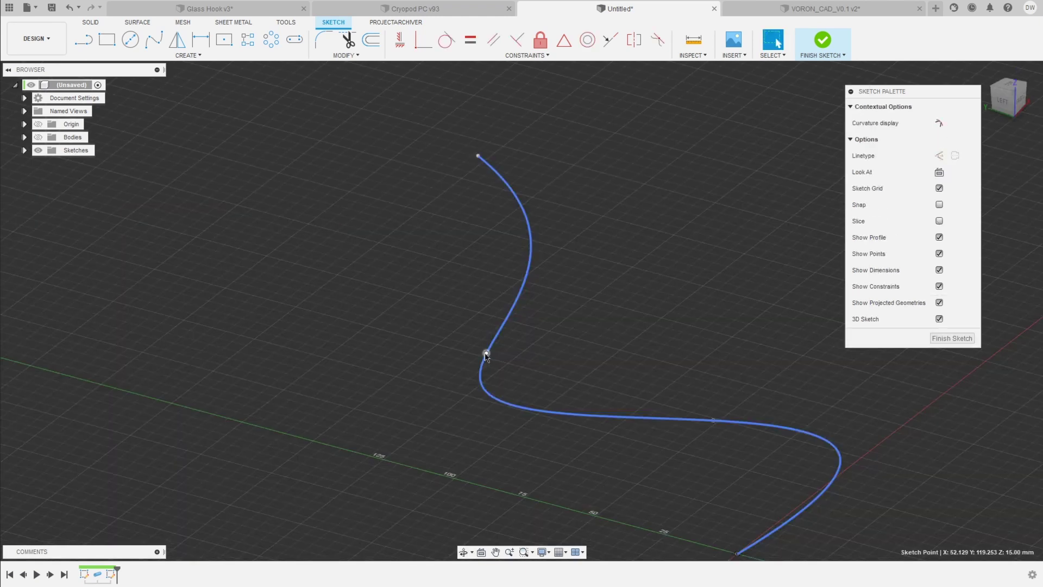
{"action": "left_click", "coordinate": [478, 156], "text": "ctrl"}
{"action": "key", "text": "m"}
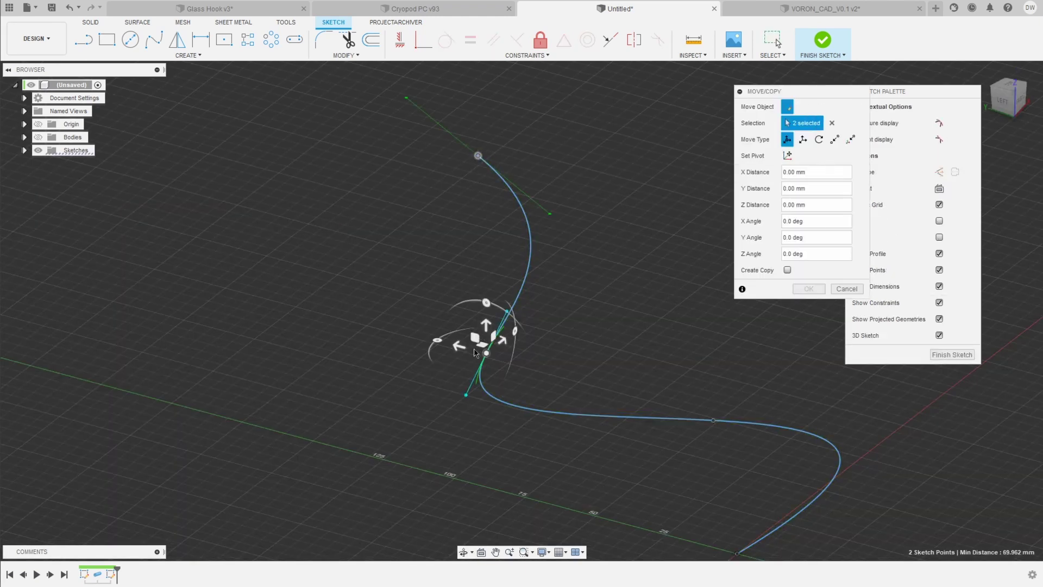
{"action": "left_click_drag", "start_coordinate": [474, 347], "coordinate": [528, 321]}
{"action": "middle_click_drag", "start_coordinate": [540, 296], "coordinate": [456, 391], "text": "shift"}
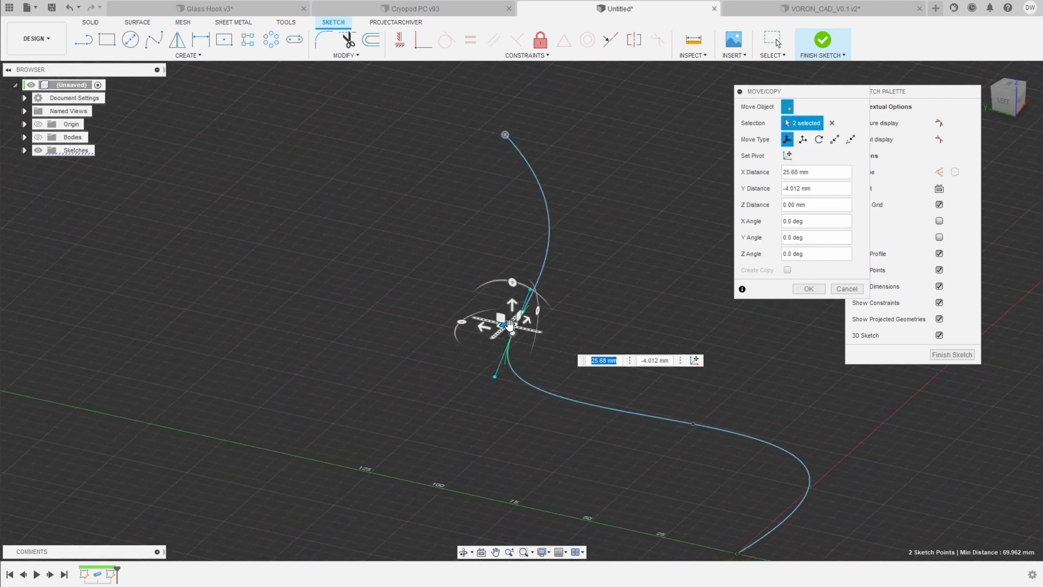
{"action": "left_click_drag", "start_coordinate": [506, 326], "coordinate": [479, 376]}
{"action": "scroll", "coordinate": [480, 377], "scroll_direction": "down", "scroll_amount": 2}
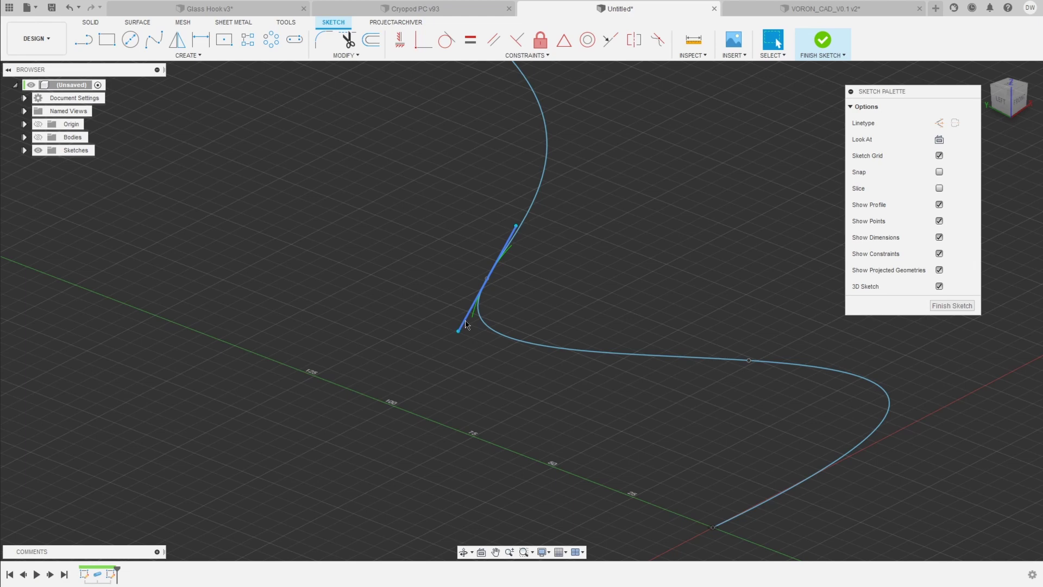
Constrain the tangent handle at the spline's third point to vertical and check the curve around it.
{"action": "left_click", "coordinate": [465, 325]}
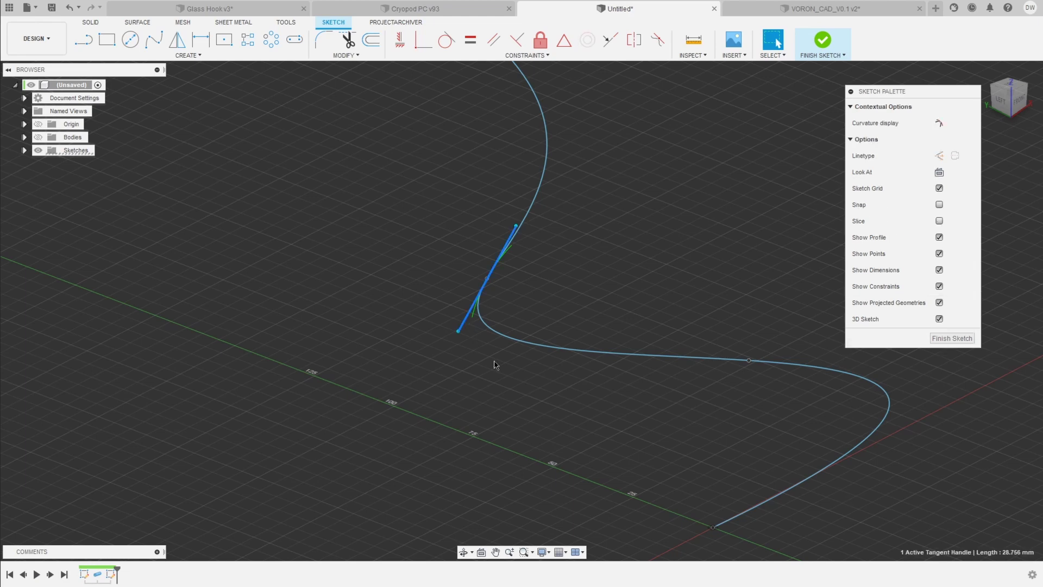
{"action": "scroll", "coordinate": [492, 347], "scroll_direction": "down", "scroll_amount": 4}
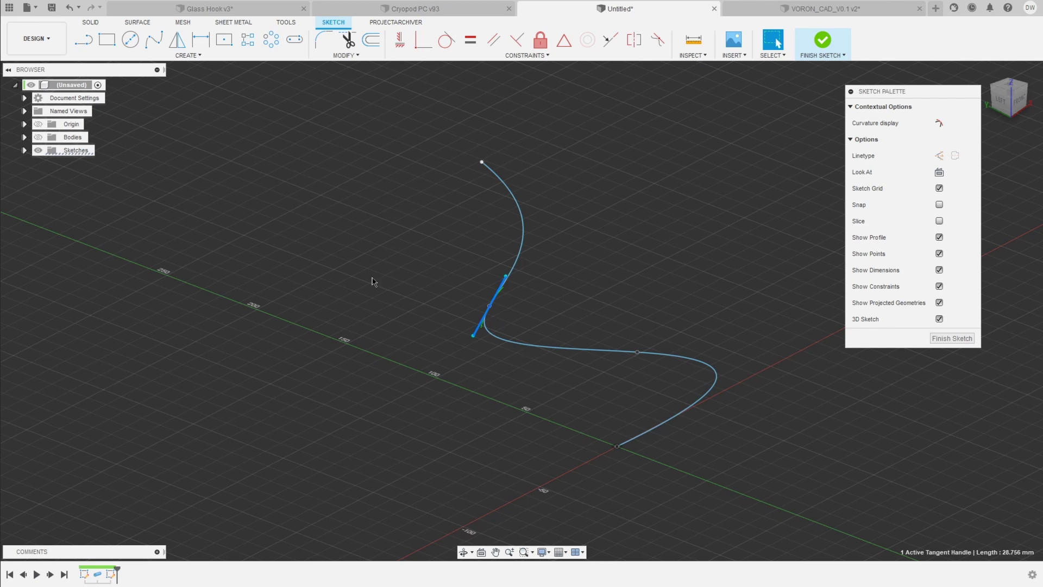
{"action": "left_click", "coordinate": [402, 39]}
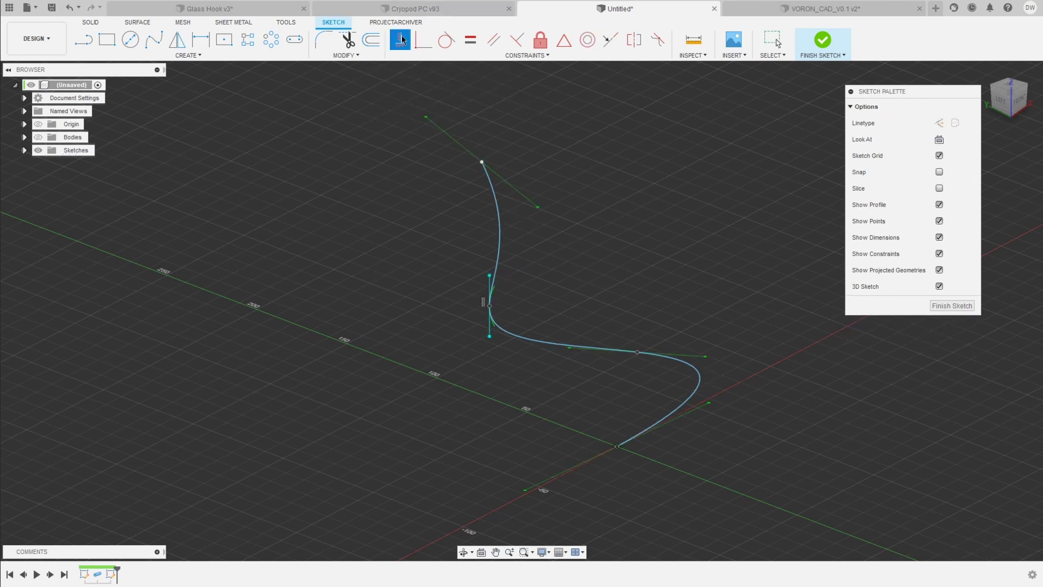
{"action": "middle_click_drag", "start_coordinate": [506, 356], "coordinate": [369, 450], "text": "shift"}
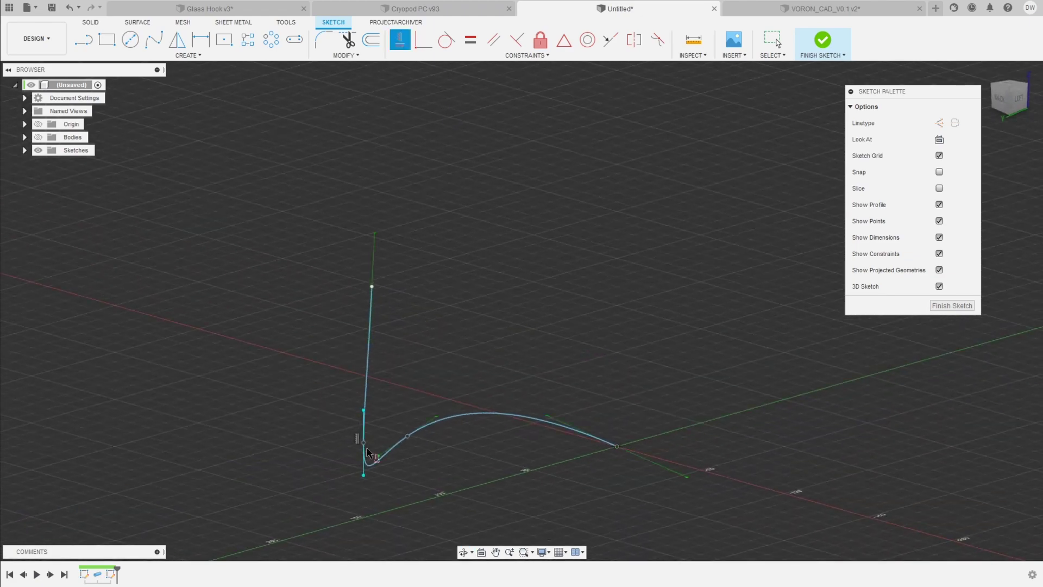
{"action": "scroll", "coordinate": [369, 490], "scroll_direction": "up", "scroll_amount": 5}
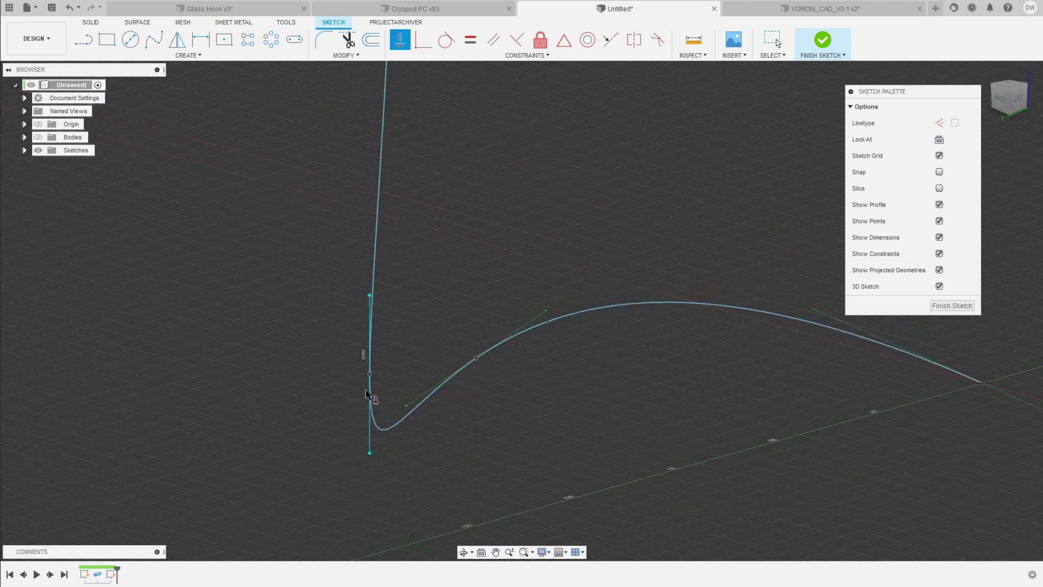
{"action": "key", "text": "Escape"}
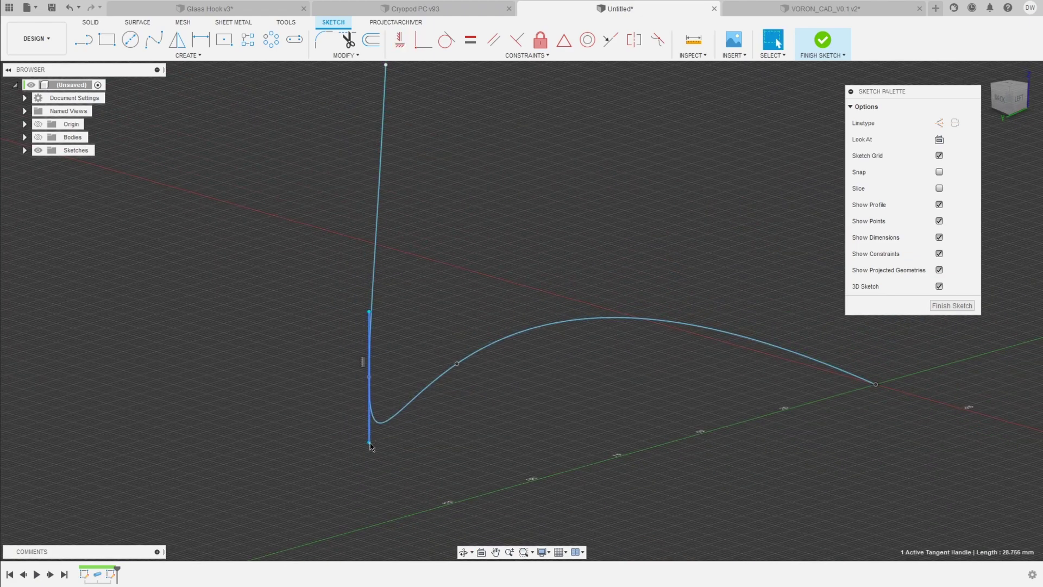
{"action": "left_click", "coordinate": [370, 443]}
{"action": "scroll", "coordinate": [383, 409], "scroll_direction": "down", "scroll_amount": 1}
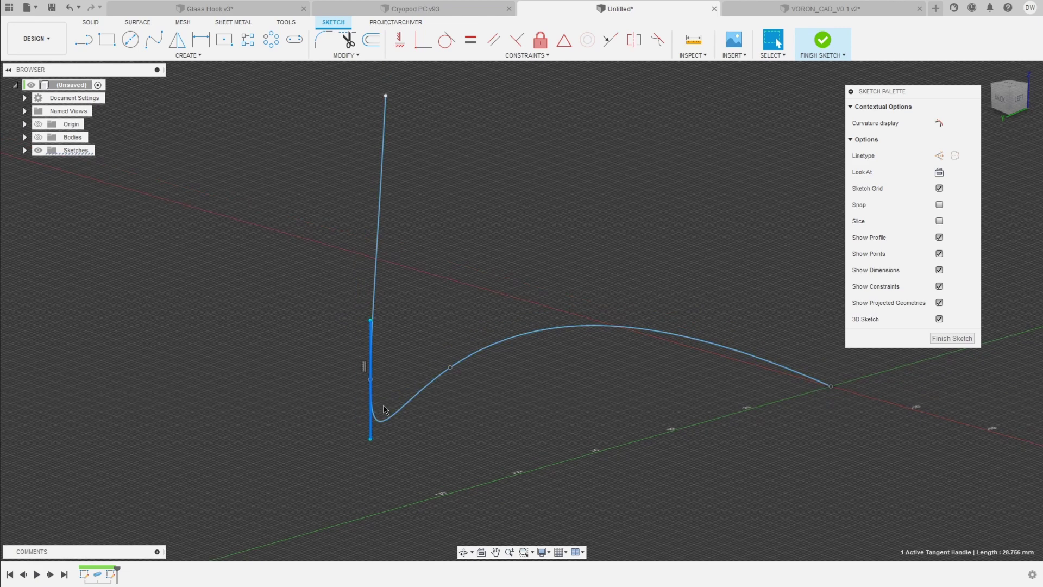
{"action": "scroll", "coordinate": [383, 409], "scroll_direction": "down", "scroll_amount": 2}
Constrain the tangent handle at the spline's origin point to the X axis direction and shorten the handle.
{"action": "left_click", "coordinate": [719, 391]}
{"action": "middle_click_drag", "start_coordinate": [718, 391], "coordinate": [462, 429], "text": "shift"}
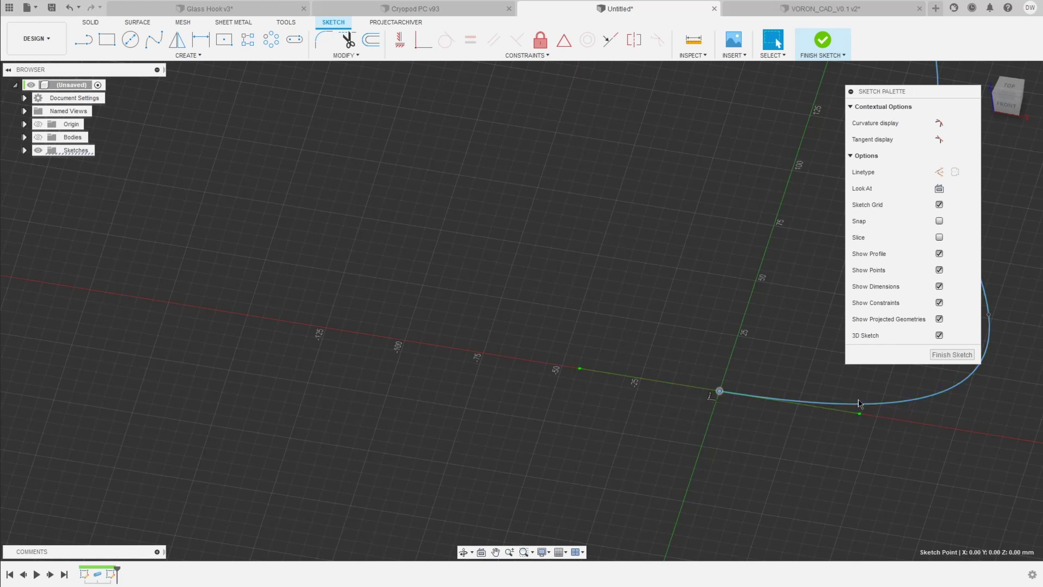
{"action": "left_click", "coordinate": [629, 378]}
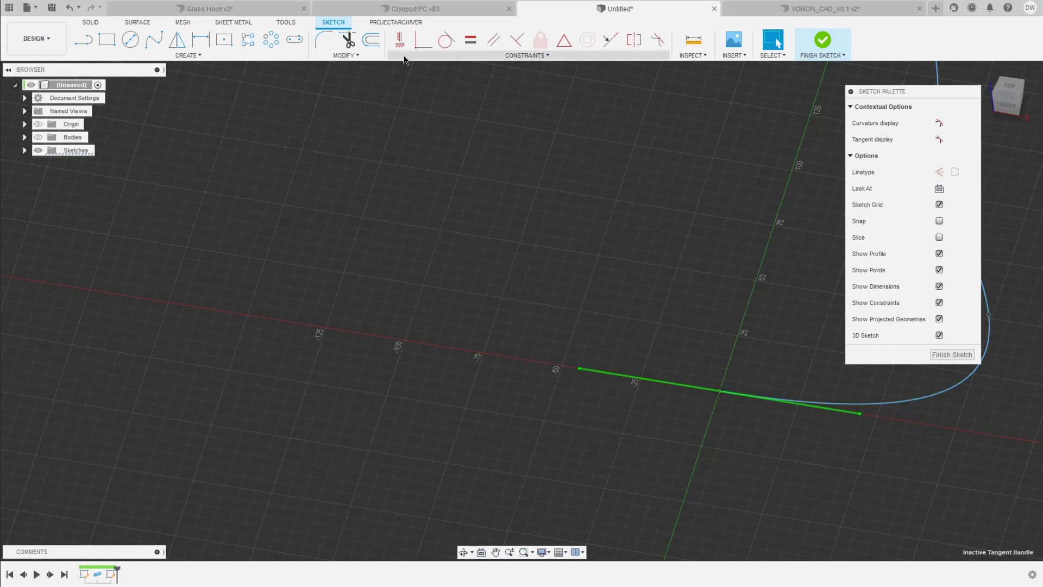
{"action": "left_click", "coordinate": [400, 39]}
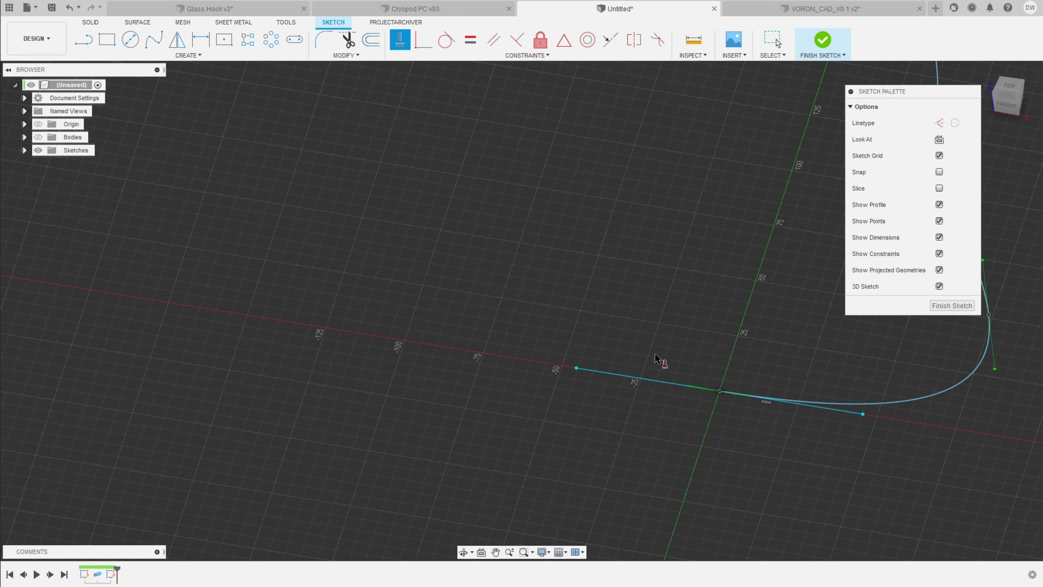
{"action": "key", "text": "Escape"}
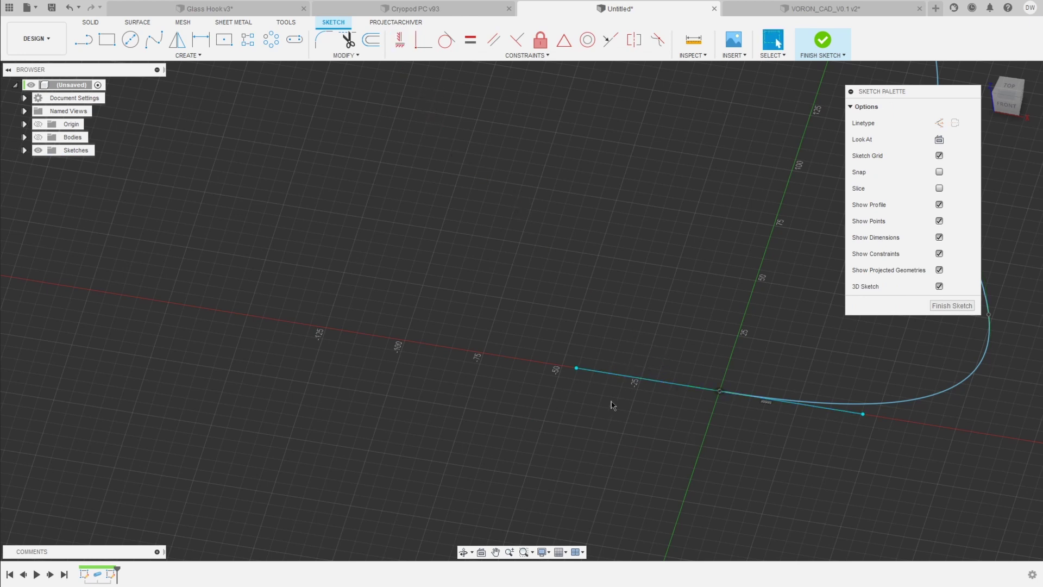
{"action": "left_click_drag", "start_coordinate": [579, 370], "coordinate": [653, 384]}
{"action": "middle_click_drag", "start_coordinate": [635, 447], "coordinate": [799, 413], "text": "shift"}
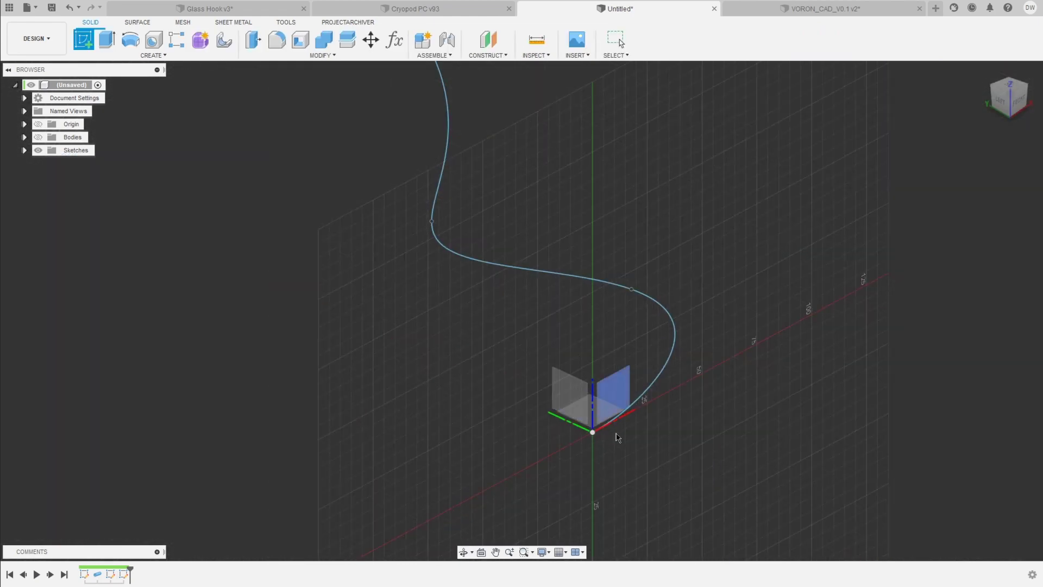
Start a new sketch on the vertical YZ plane, turn off 3D Sketch, and view the plane straight on from the left side.
{"action": "left_click", "coordinate": [569, 391]}
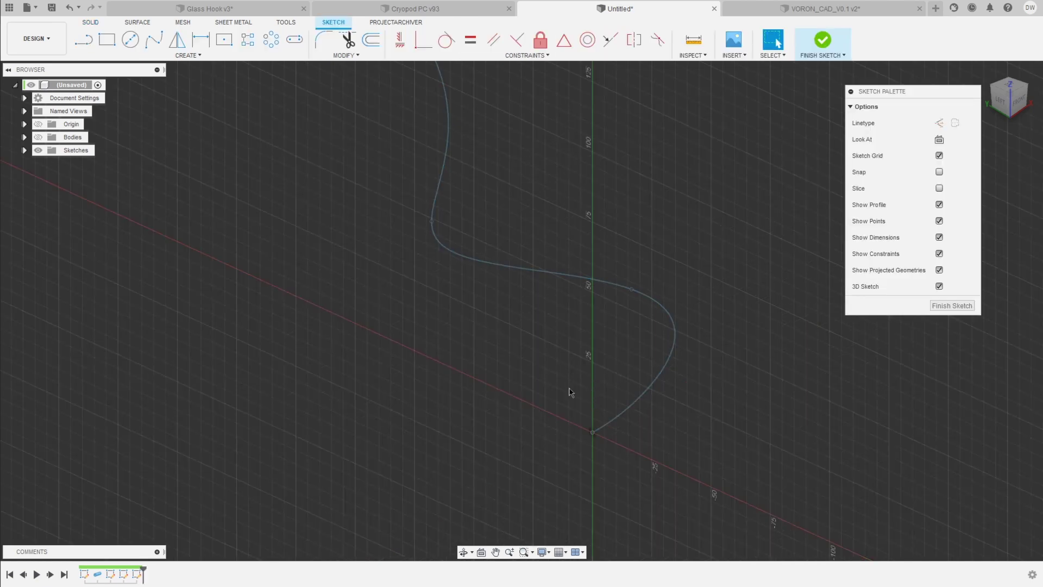
{"action": "double_click", "coordinate": [592, 432]}
{"action": "left_click", "coordinate": [939, 286]}
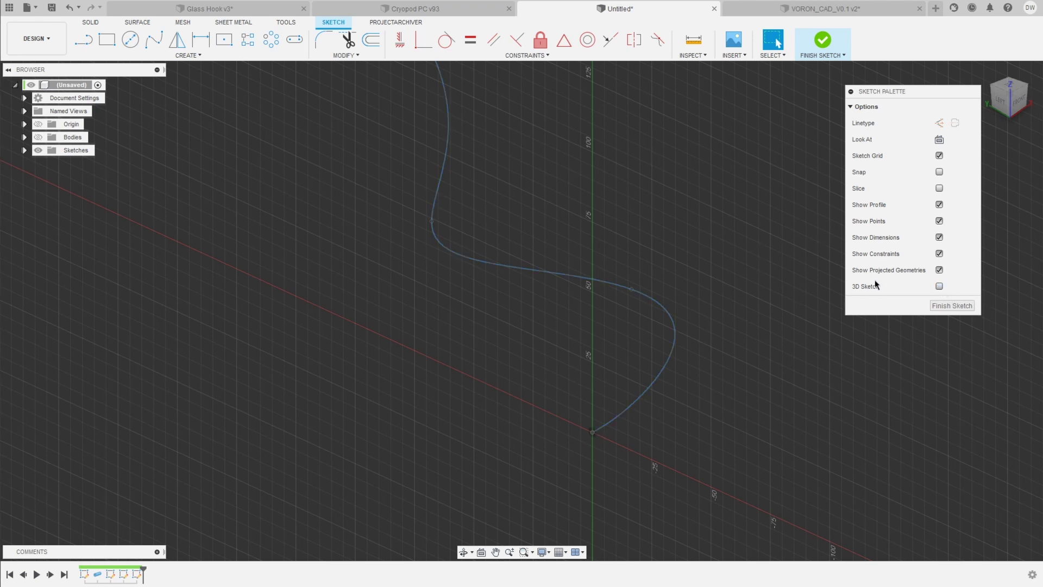
{"action": "left_click", "coordinate": [1001, 99]}
Sketch a closed five-sided line profile from the origin, first side about 2.3 mm and last about 5.9 mm, and finish the sketch.
{"action": "key", "text": "l"}
{"action": "left_click", "coordinate": [579, 313]}
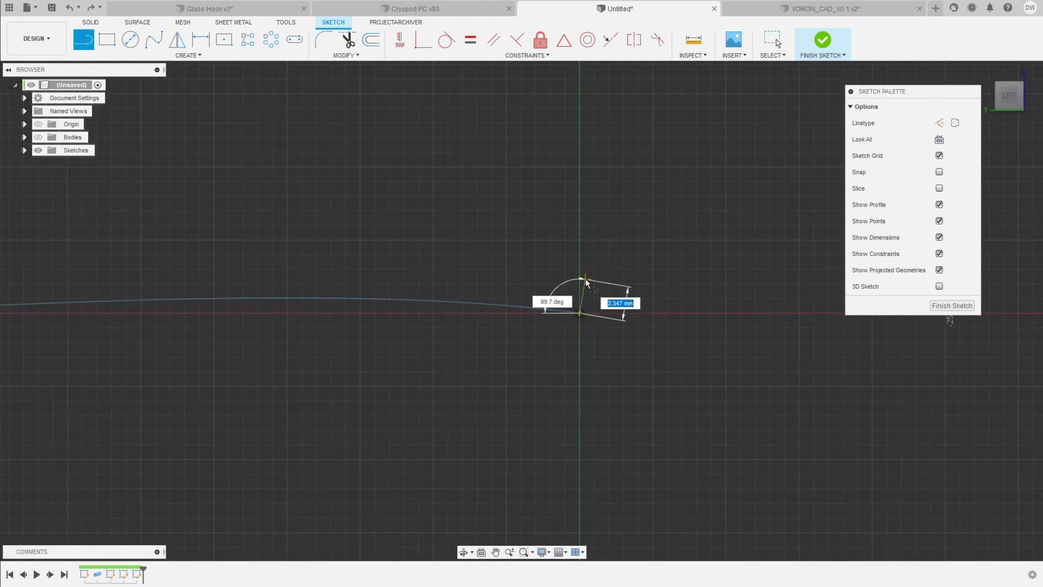
{"action": "left_click", "coordinate": [585, 278]}
{"action": "left_click", "coordinate": [658, 279]}
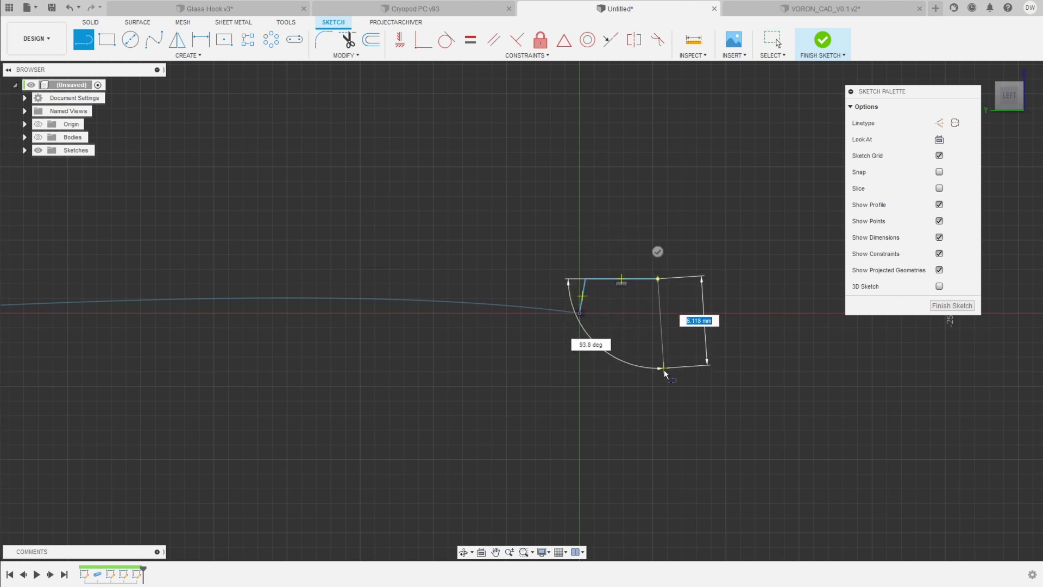
{"action": "left_click", "coordinate": [672, 365]}
{"action": "left_click", "coordinate": [544, 393]}
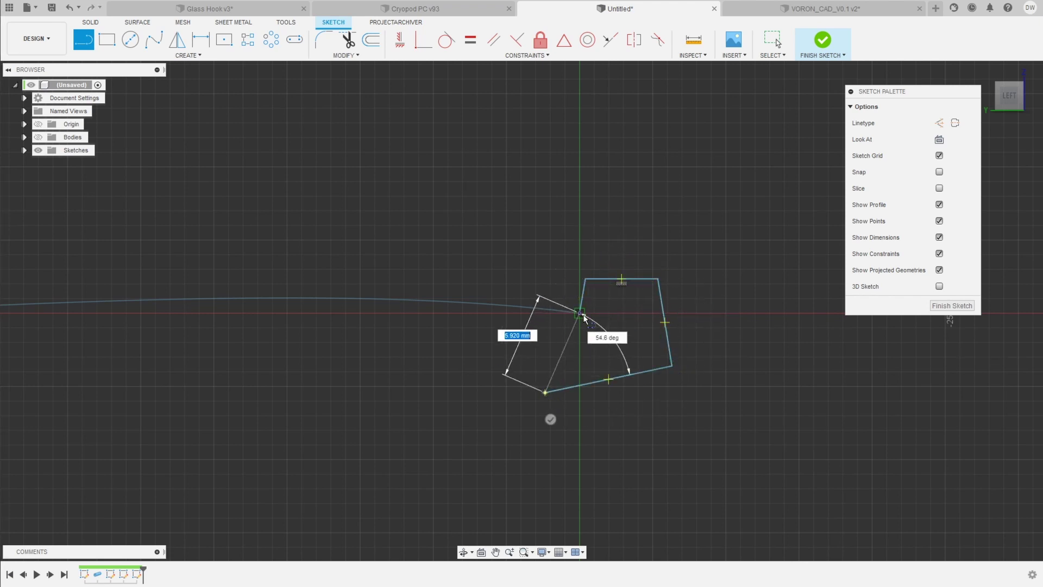
{"action": "left_click", "coordinate": [580, 313]}
{"action": "left_click", "coordinate": [821, 41]}
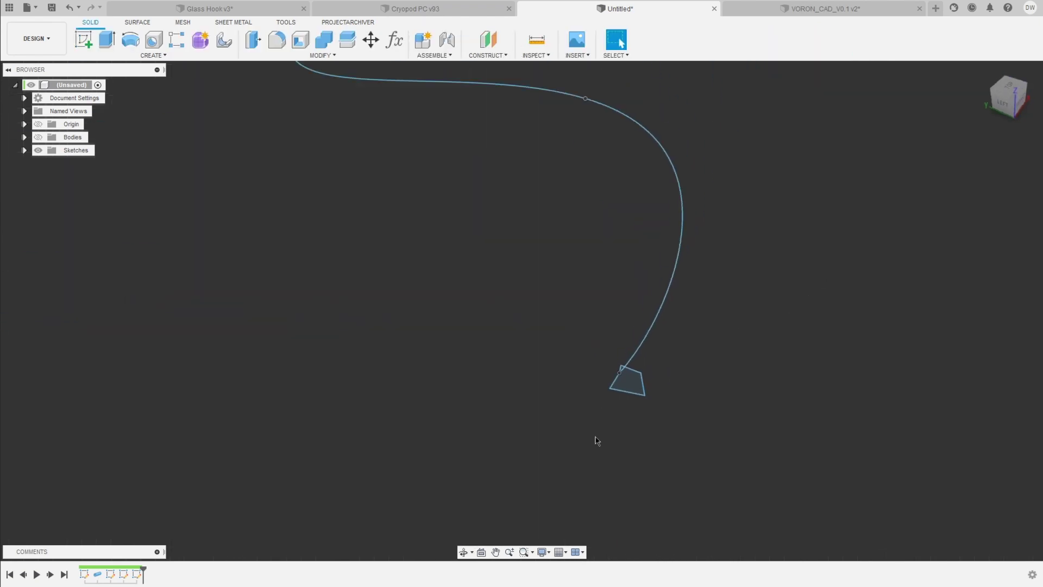
Set up a single-path Sweep of the closed line profile along the 3D spline.
{"action": "left_click", "coordinate": [148, 55]}
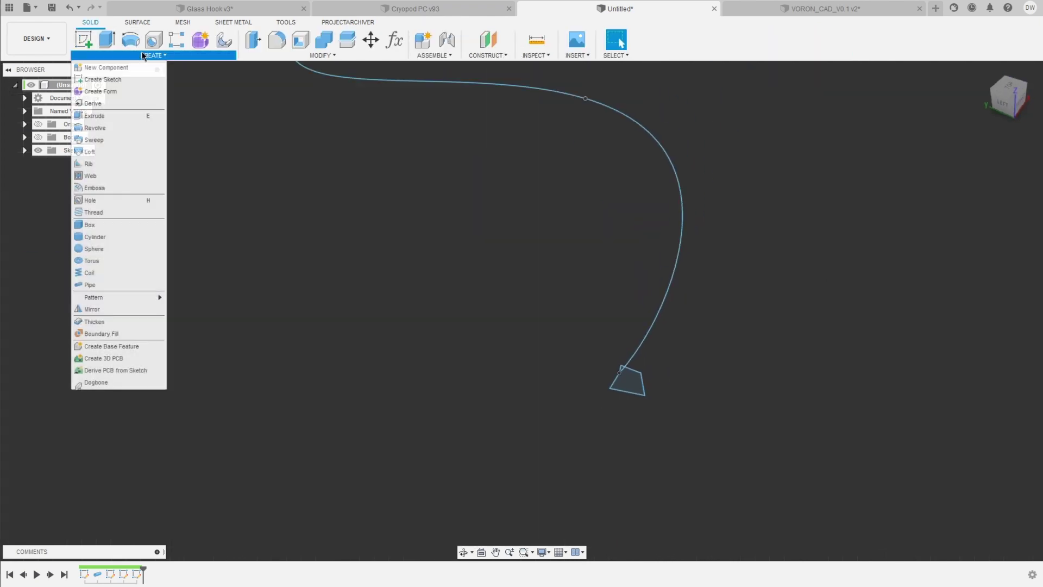
{"action": "left_click", "coordinate": [100, 143]}
{"action": "scroll", "coordinate": [493, 314], "scroll_direction": "up", "scroll_amount": 2}
{"action": "left_click", "coordinate": [713, 428]}
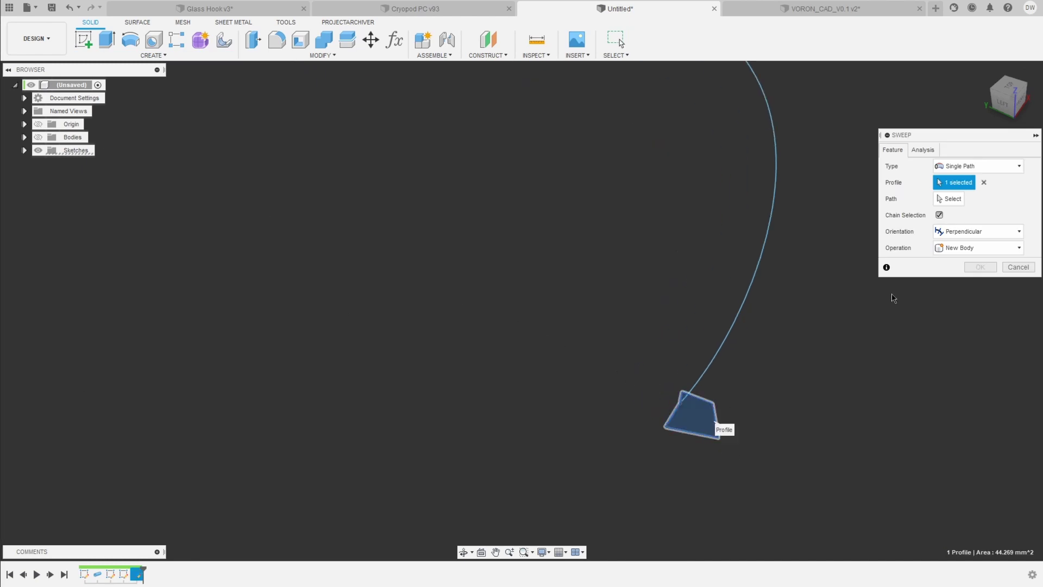
{"action": "left_click", "coordinate": [948, 202]}
{"action": "left_click", "coordinate": [771, 300]}
{"action": "scroll", "coordinate": [723, 421], "scroll_direction": "down", "scroll_amount": 3}
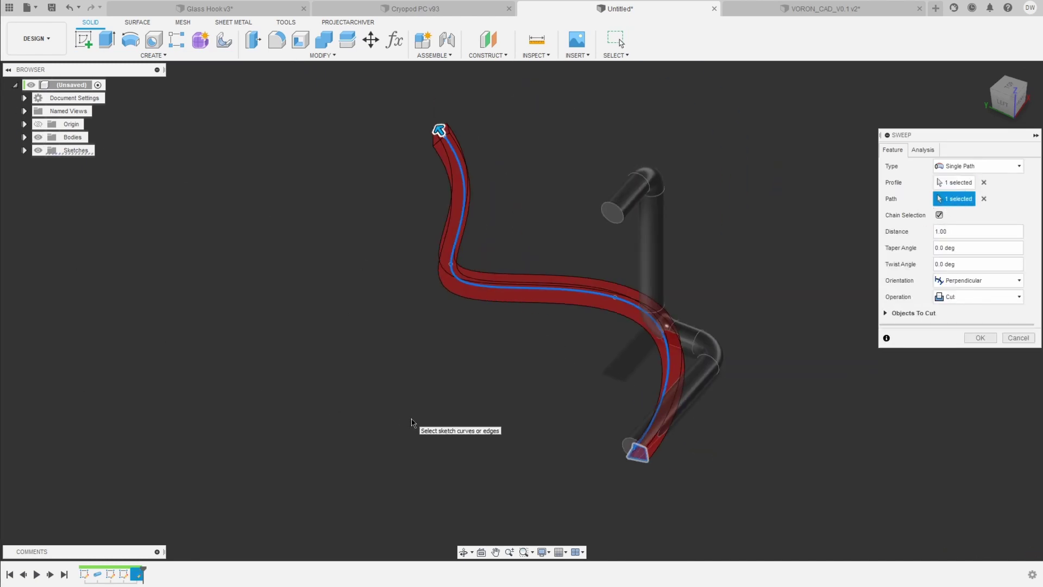
Set the sweep operation to New Body, hide the existing pipe body, and complete the sweep.
{"action": "left_click", "coordinate": [980, 296]}
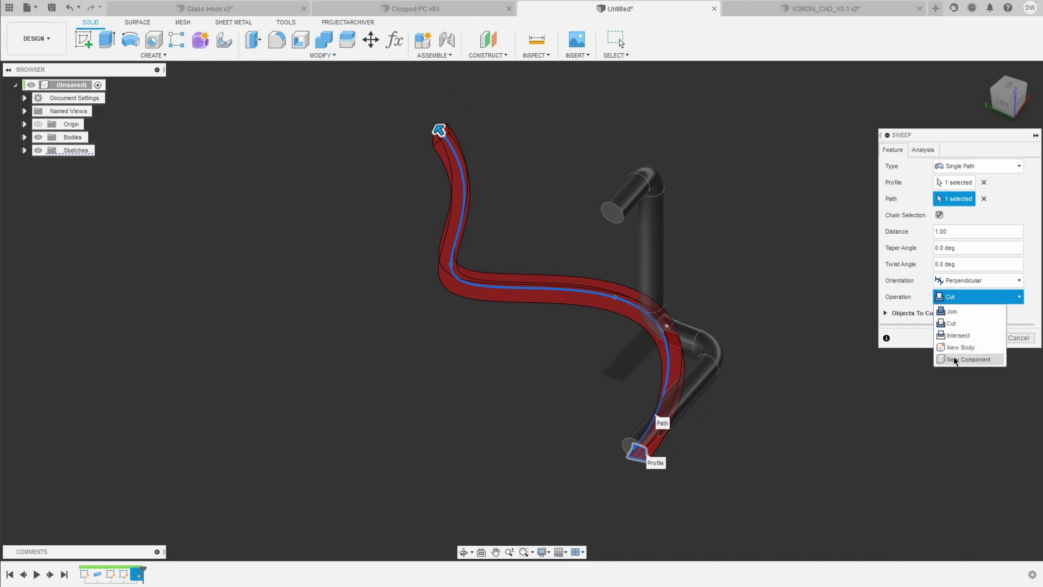
{"action": "left_click", "coordinate": [954, 355]}
{"action": "left_click", "coordinate": [24, 137]}
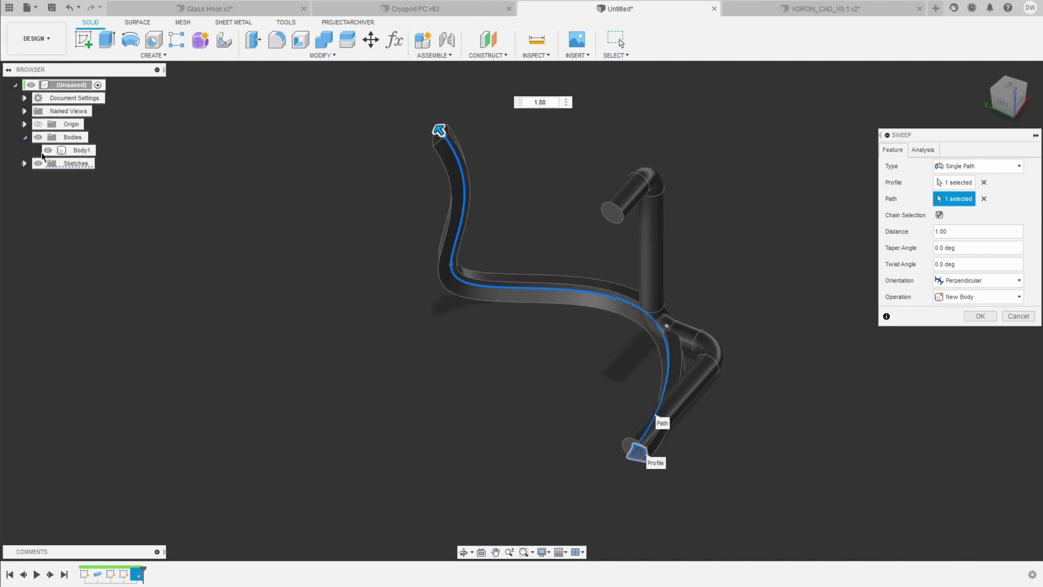
{"action": "left_click", "coordinate": [48, 151]}
{"action": "middle_click_drag", "start_coordinate": [456, 468], "coordinate": [489, 462], "text": "shift"}
{"action": "scroll", "coordinate": [720, 365], "scroll_direction": "down", "scroll_amount": 2}
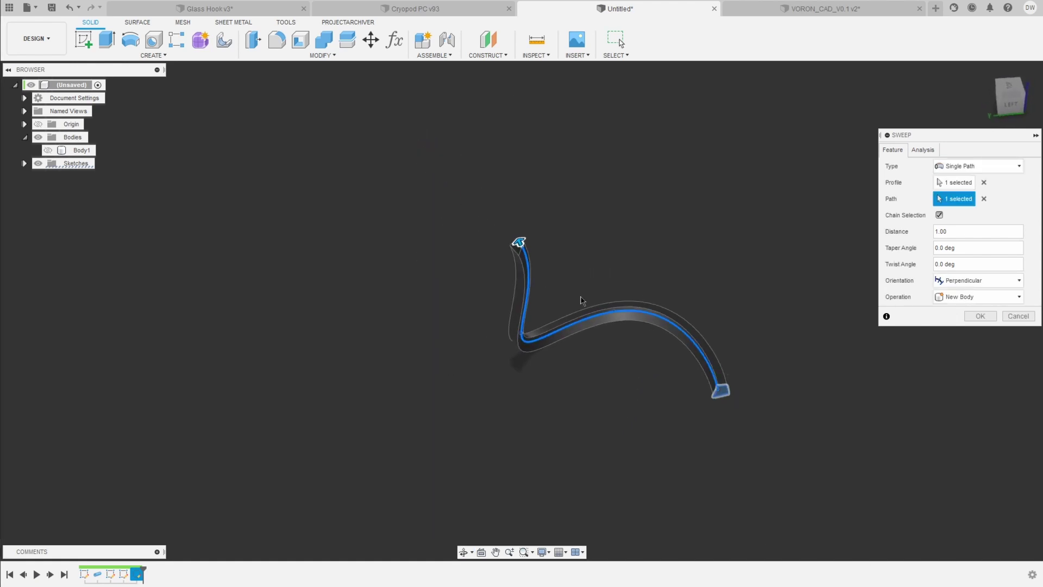
{"action": "scroll", "coordinate": [673, 380], "scroll_direction": "up", "scroll_amount": 2}
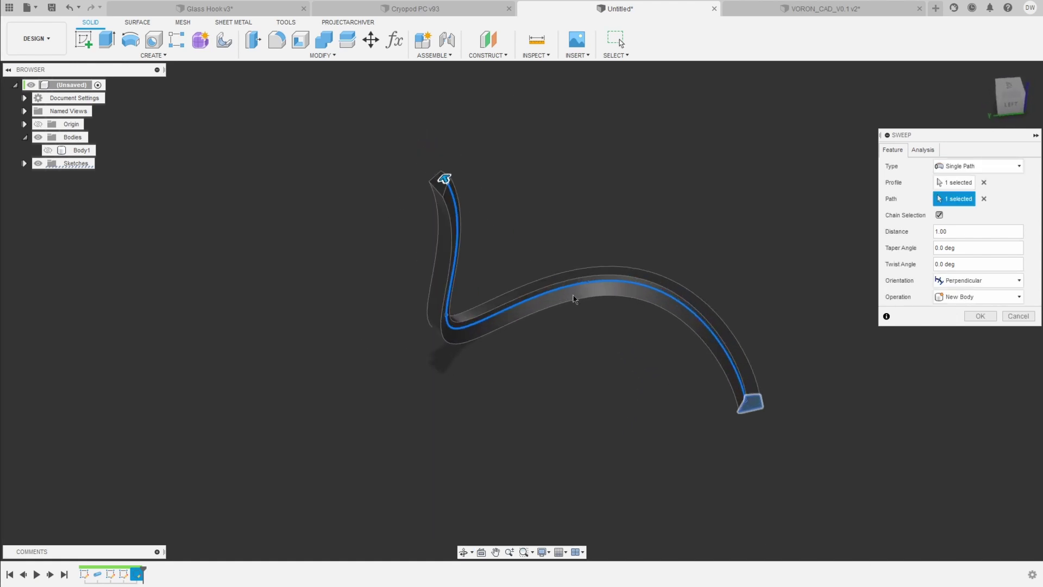
{"action": "left_click", "coordinate": [977, 315]}
{"action": "scroll", "coordinate": [727, 356], "scroll_direction": "up", "scroll_amount": 1}
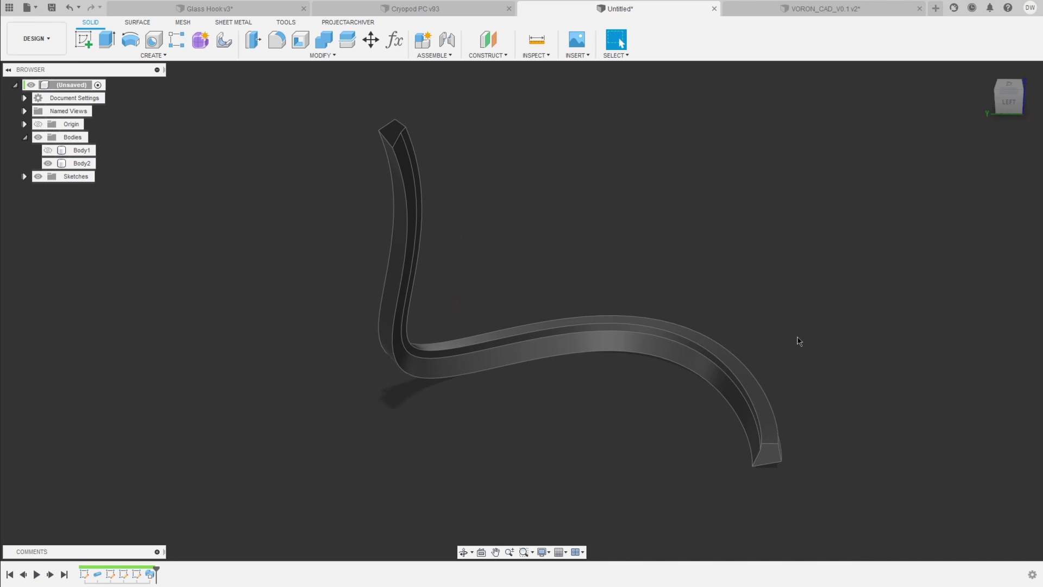
{"action": "middle_click_drag", "start_coordinate": [797, 337], "coordinate": [492, 276], "text": "shift"}
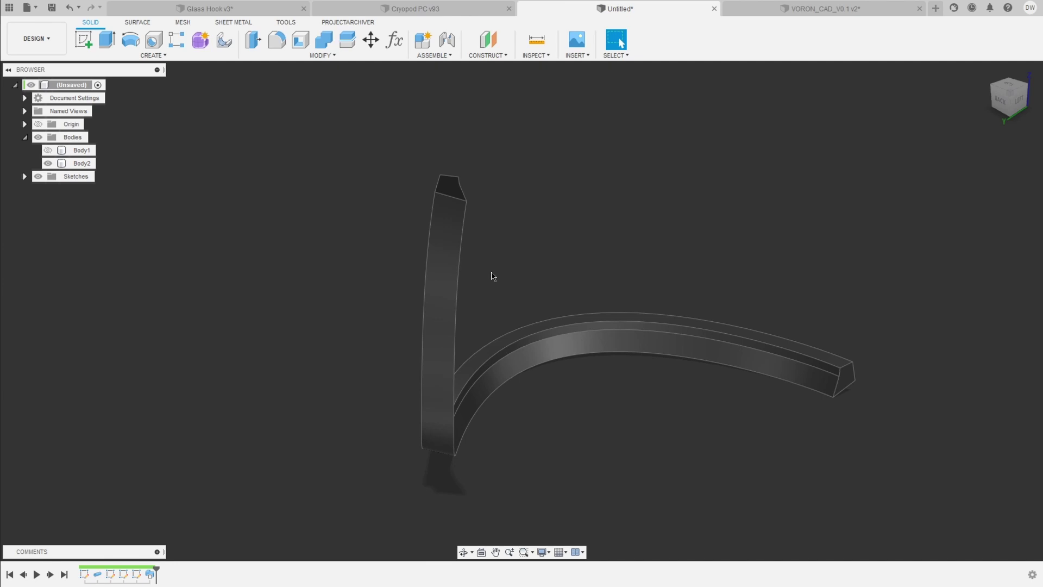
{"action": "scroll", "coordinate": [826, 258], "scroll_direction": "down", "scroll_amount": 2}
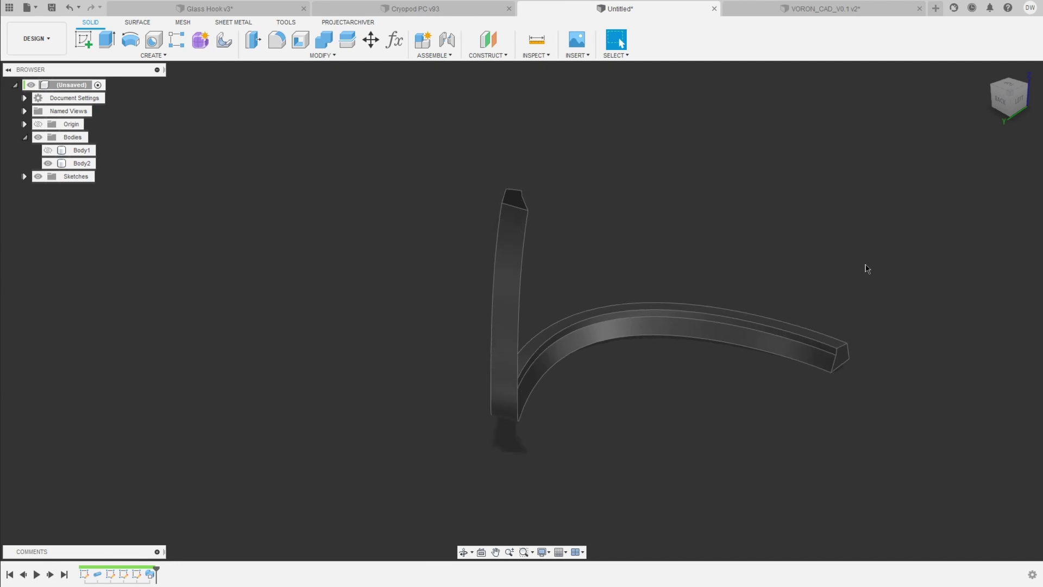